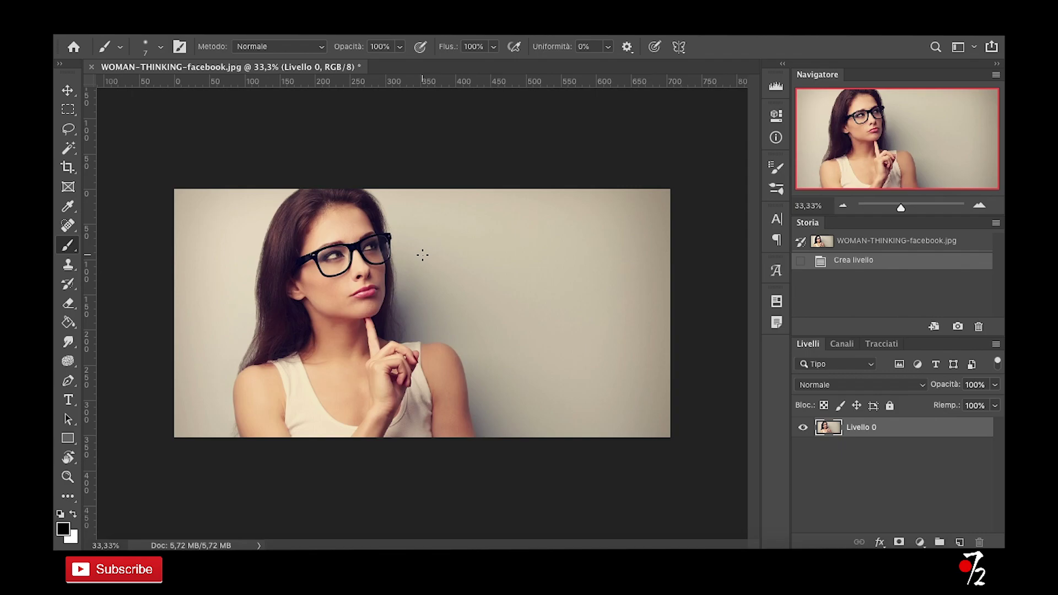
- With the Magic Wand, select the wall on both sides, near the shoulder, the bottom-right corner, the hair shadow and the left strip
{"action": "left_click", "coordinate": [68, 149]}
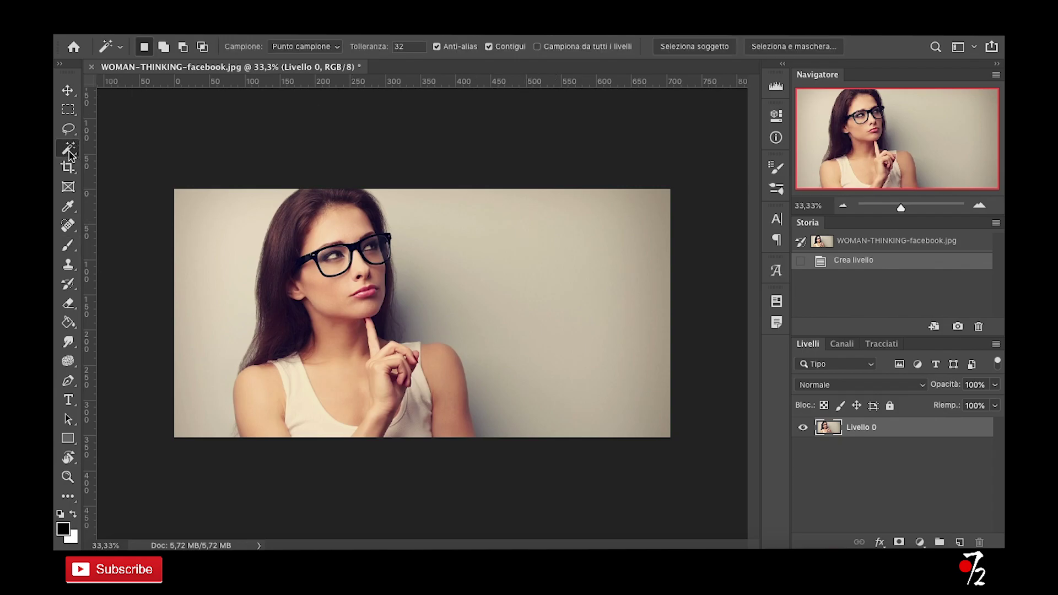
{"action": "left_click", "coordinate": [227, 244]}
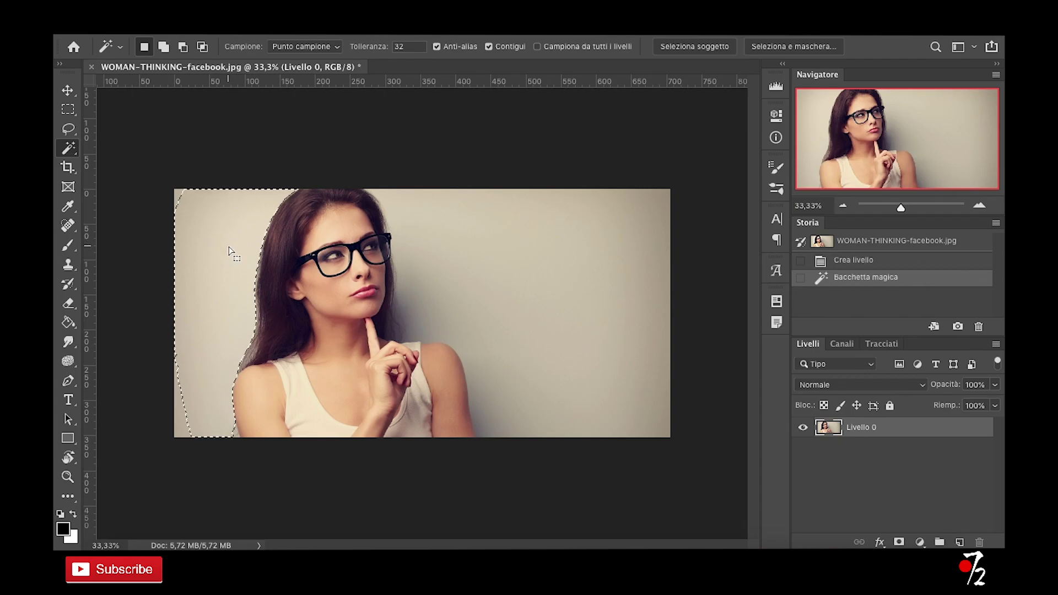
{"action": "left_click", "coordinate": [512, 264], "text": "shift"}
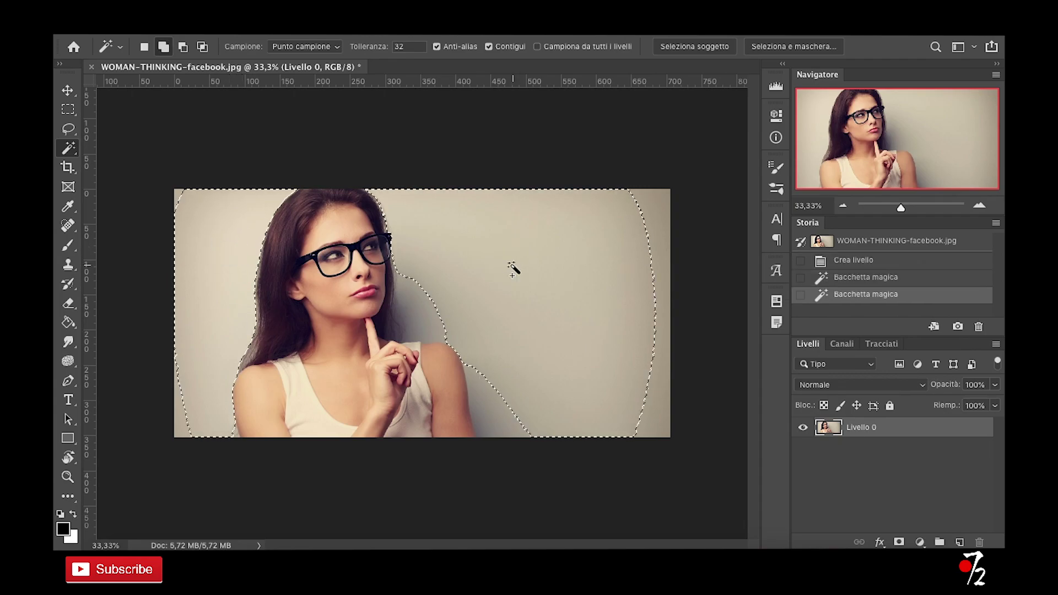
{"action": "left_click", "coordinate": [418, 311], "text": "shift"}
{"action": "left_click", "coordinate": [665, 425], "text": "shift"}
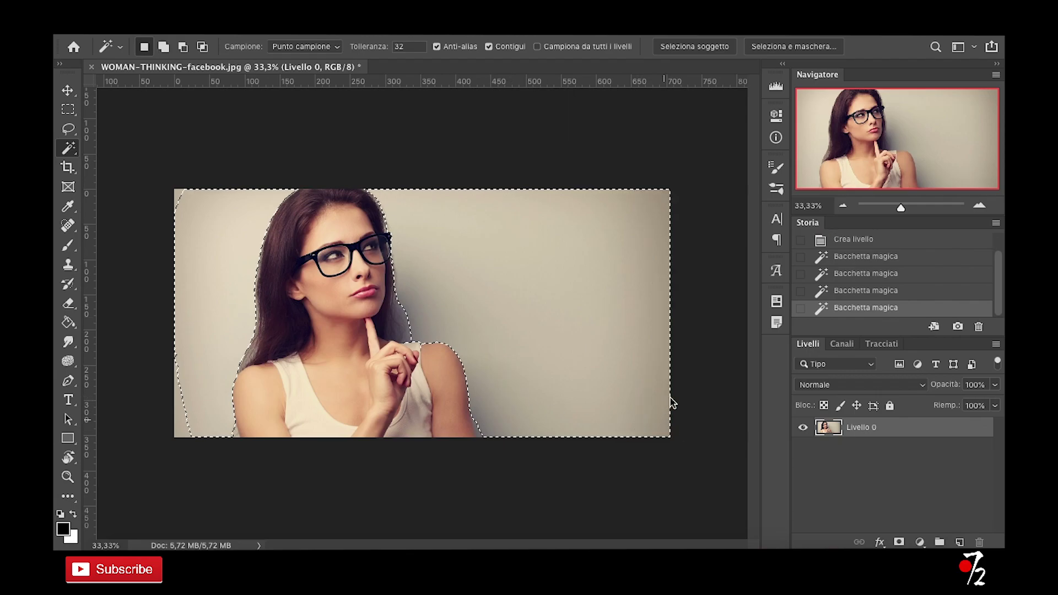
{"action": "left_click", "coordinate": [410, 334]}
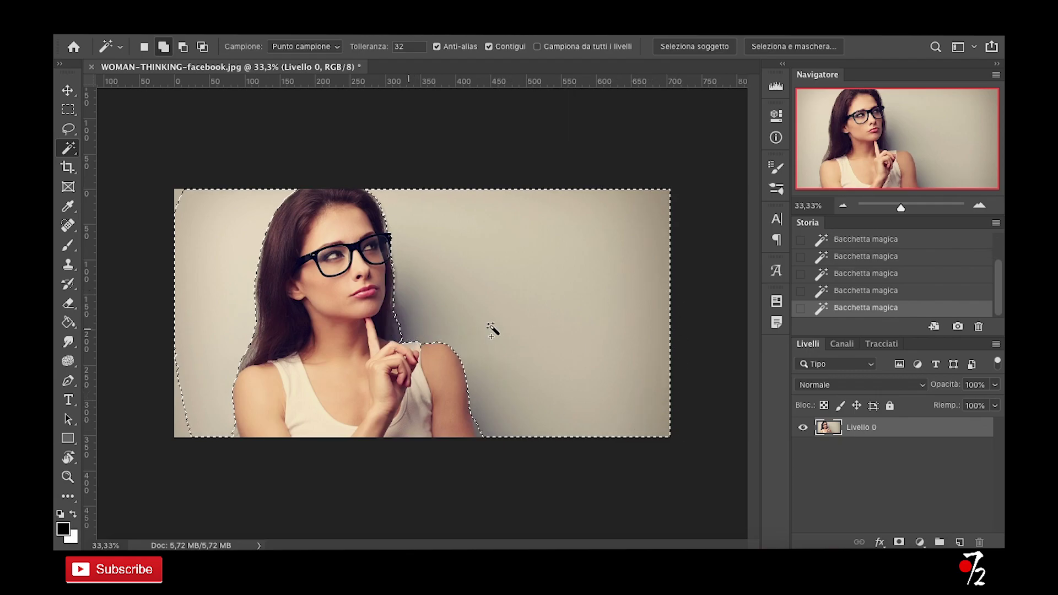
{"action": "left_click", "coordinate": [179, 431], "text": "shift"}
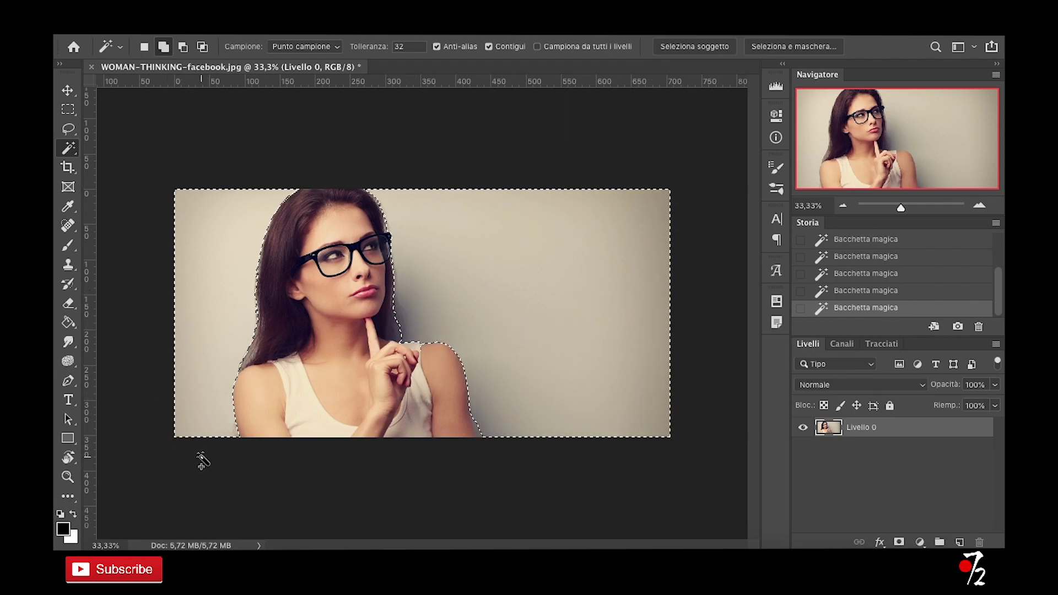
- Delete the selected background to transparency and zoom in to 200% on the cutout
{"action": "key", "text": "Delete"}
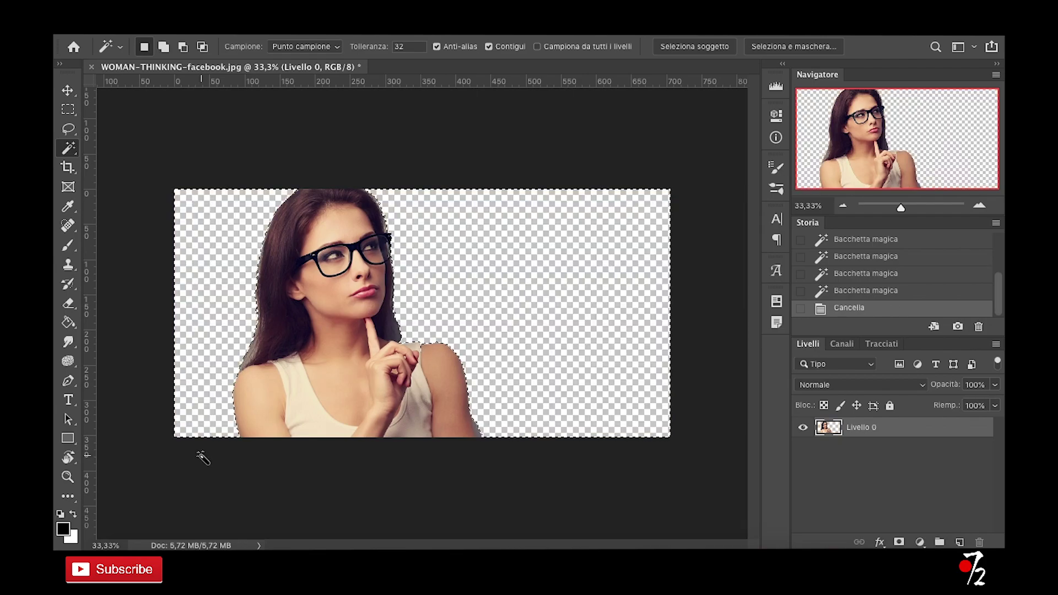
{"action": "left_click", "coordinate": [979, 206]}
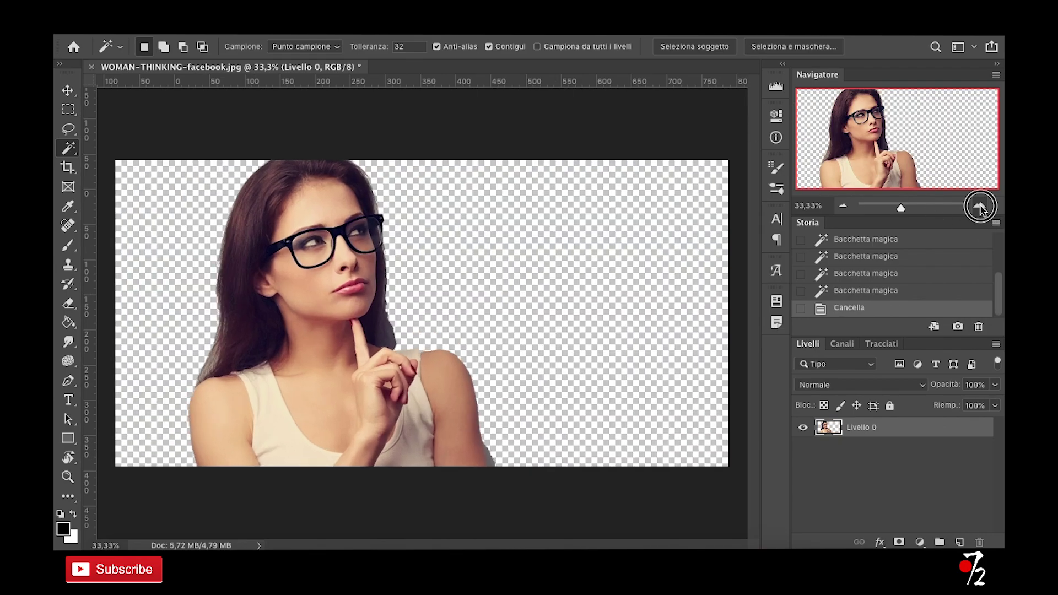
{"action": "left_click", "coordinate": [979, 206]}
{"action": "left_click", "coordinate": [979, 206]}
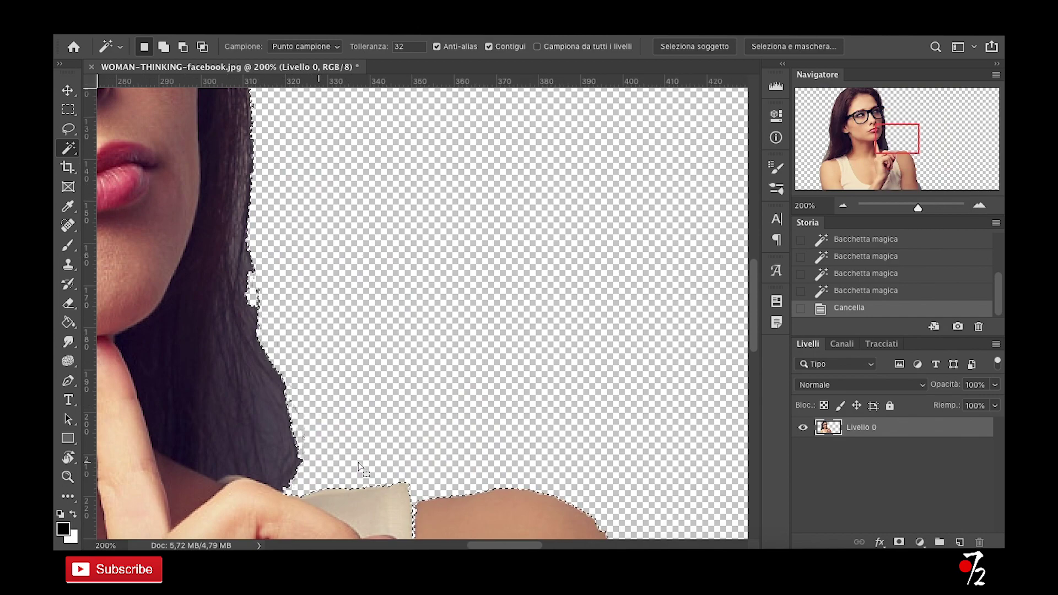
{"action": "scroll", "coordinate": [446, 342], "scroll_direction": "down", "scroll_amount": 5}
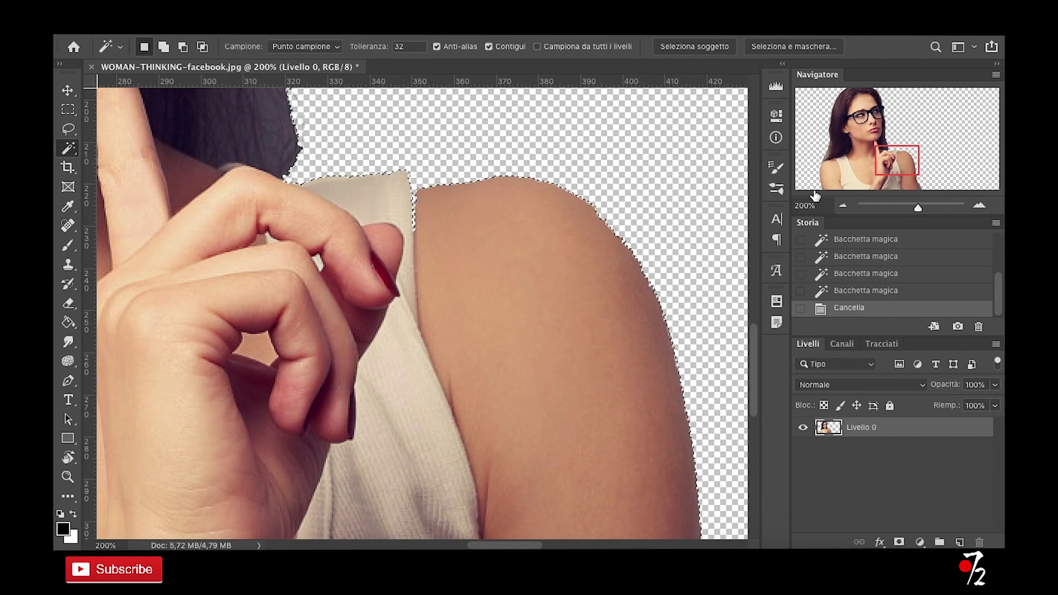
- Deselect and scroll around the cutout to inspect the hair, hand and shoulder edges
{"action": "key", "text": "ctrl+d"}
{"action": "scroll", "coordinate": [631, 262], "scroll_direction": "down", "scroll_amount": 2}
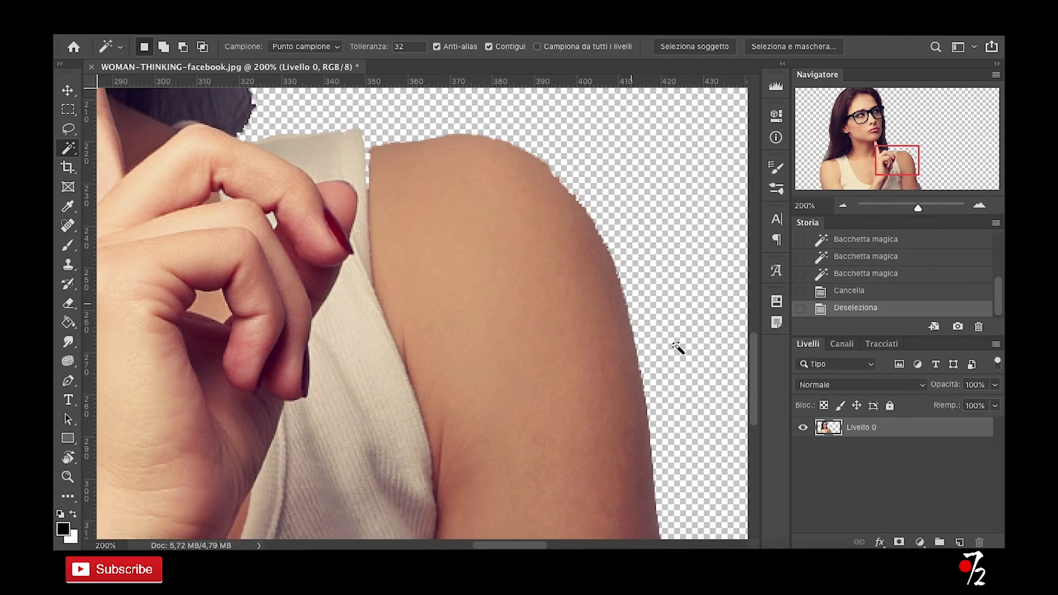
{"action": "scroll", "coordinate": [677, 350], "scroll_direction": "right", "scroll_amount": 2}
{"action": "scroll", "coordinate": [598, 388], "scroll_direction": "down", "scroll_amount": 5}
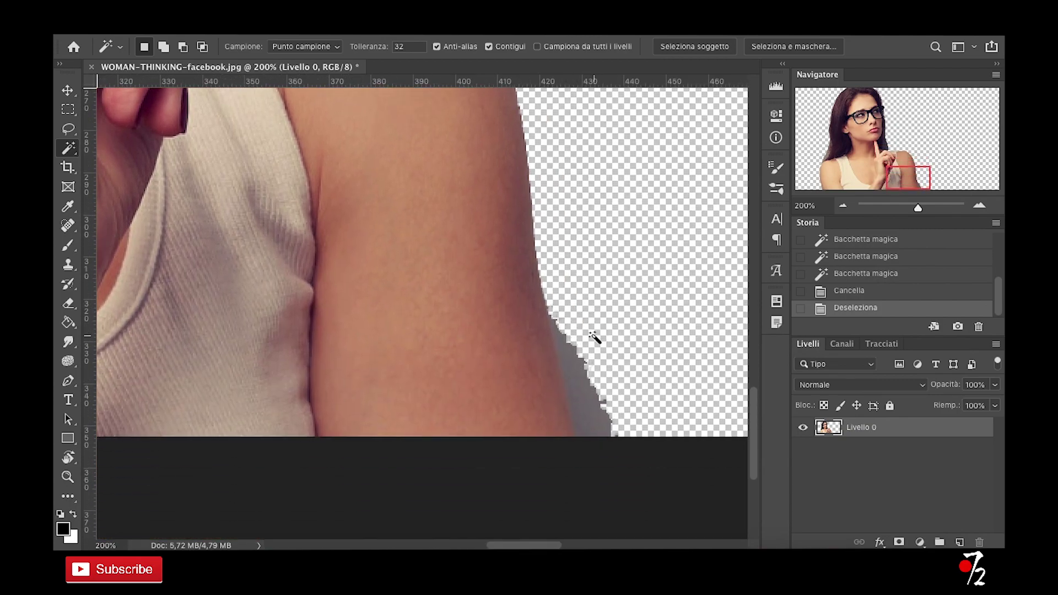
{"action": "scroll", "coordinate": [559, 354], "scroll_direction": "right", "scroll_amount": 2}
{"action": "scroll", "coordinate": [548, 243], "scroll_direction": "up", "scroll_amount": 10}
{"action": "scroll", "coordinate": [548, 242], "scroll_direction": "left", "scroll_amount": 10}
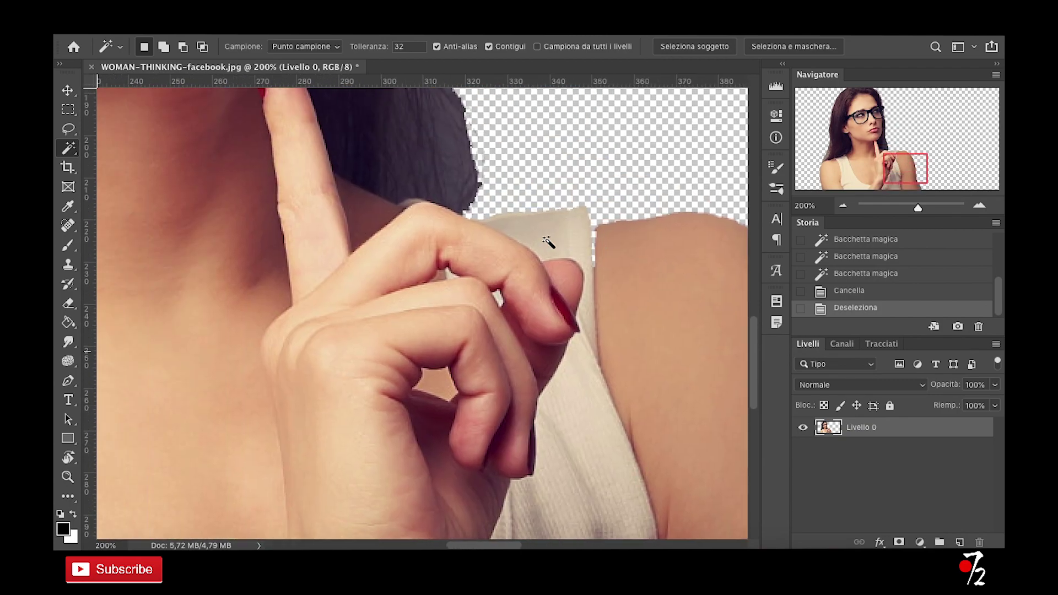
{"action": "scroll", "coordinate": [548, 242], "scroll_direction": "left", "scroll_amount": 4}
{"action": "scroll", "coordinate": [548, 243], "scroll_direction": "down", "scroll_amount": 4}
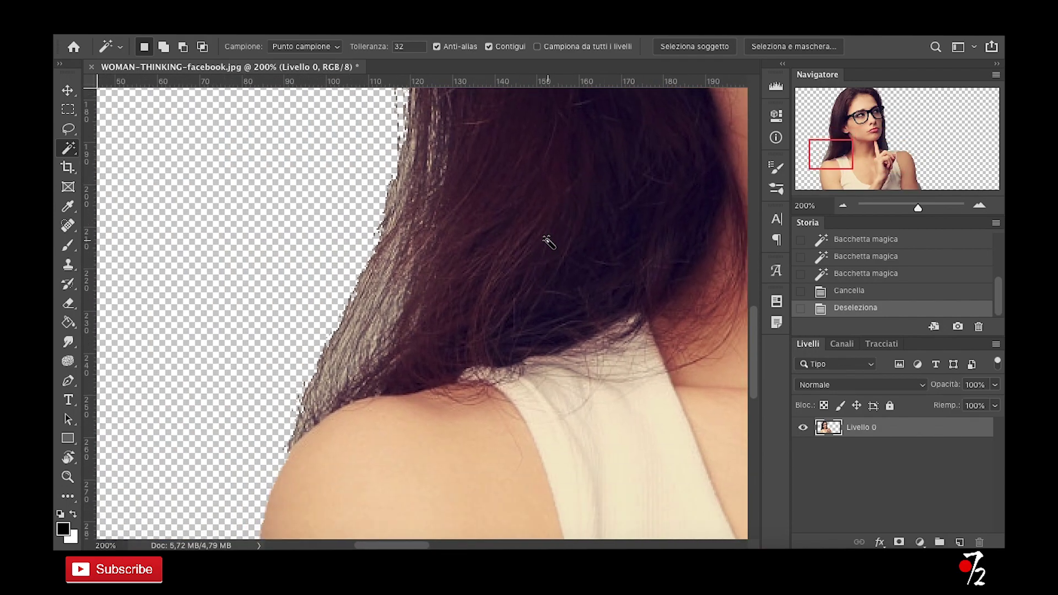
{"action": "scroll", "coordinate": [275, 408], "scroll_direction": "down", "scroll_amount": 5}
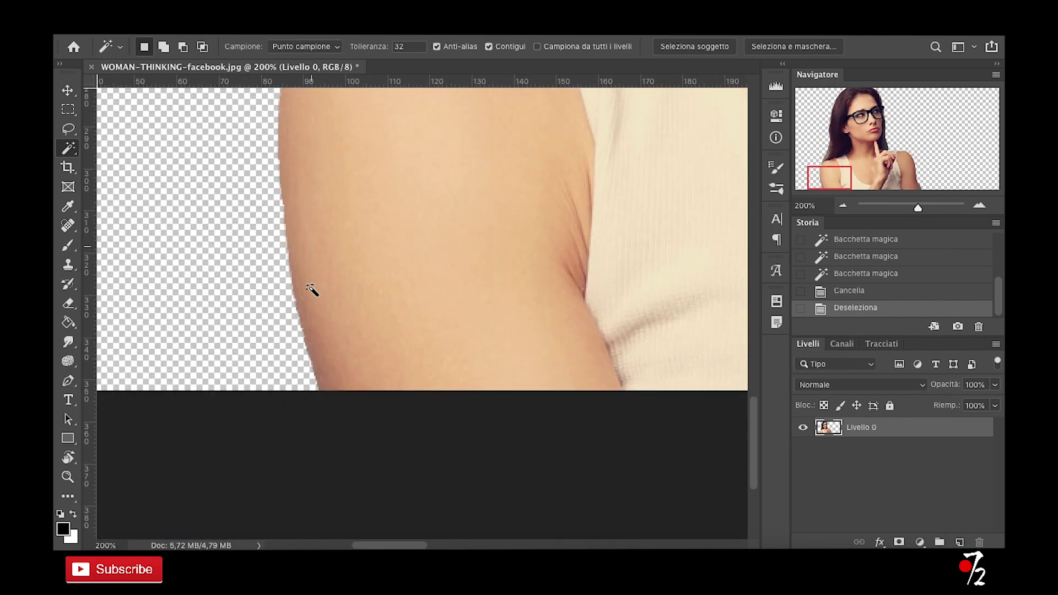
{"action": "scroll", "coordinate": [295, 319], "scroll_direction": "up", "scroll_amount": 8}
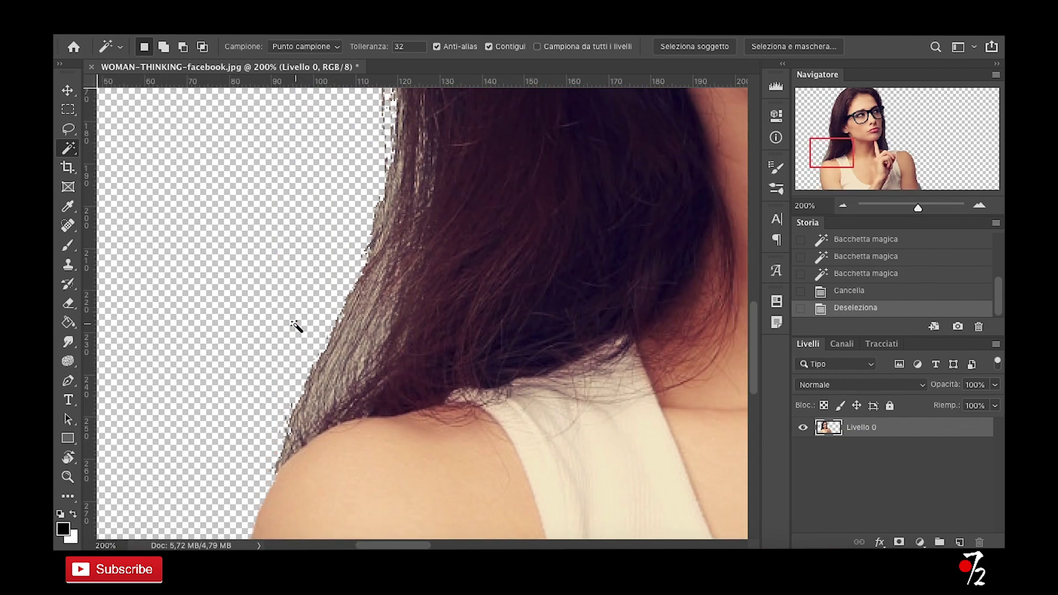
{"action": "scroll", "coordinate": [385, 148], "scroll_direction": "right", "scroll_amount": 1}
{"action": "scroll", "coordinate": [392, 148], "scroll_direction": "up", "scroll_amount": 8}
{"action": "scroll", "coordinate": [375, 159], "scroll_direction": "right", "scroll_amount": 1}
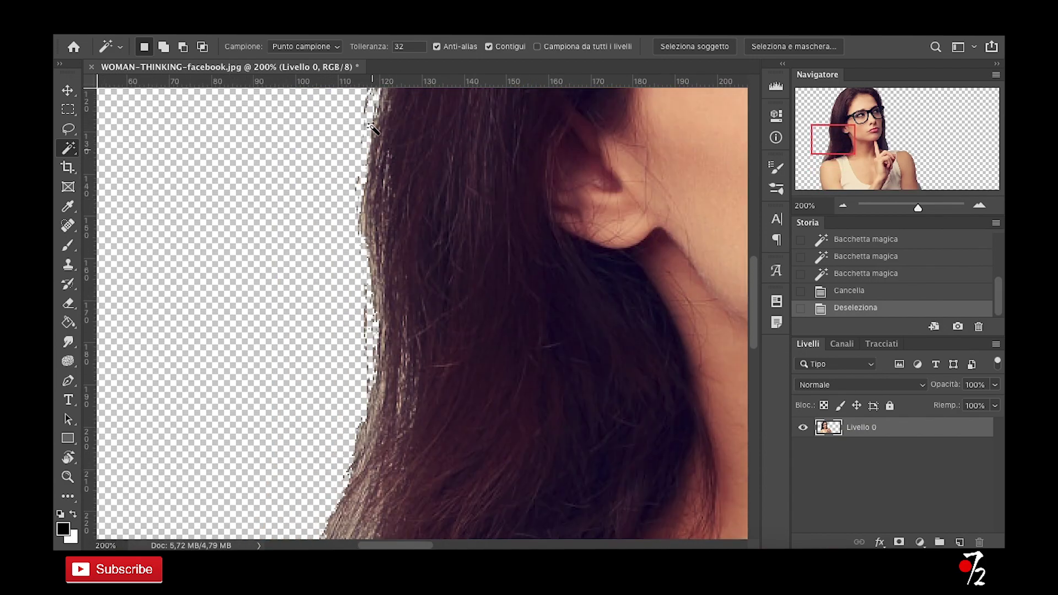
{"action": "scroll", "coordinate": [350, 173], "scroll_direction": "up", "scroll_amount": 8}
{"action": "scroll", "coordinate": [353, 181], "scroll_direction": "right", "scroll_amount": 1}
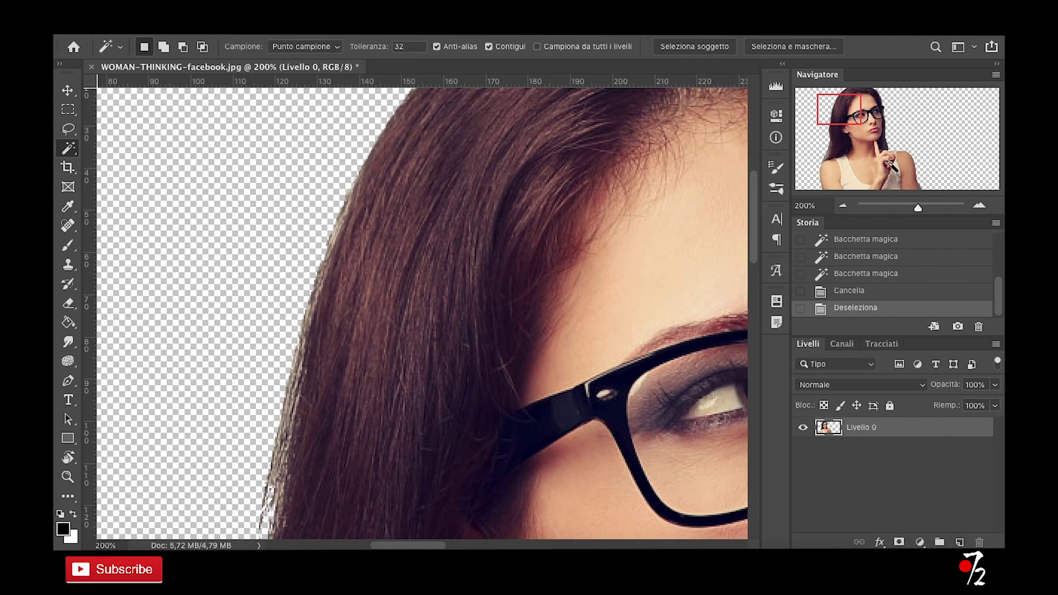
- Zoom back out until the entire image is visible
{"action": "left_click", "coordinate": [843, 206]}
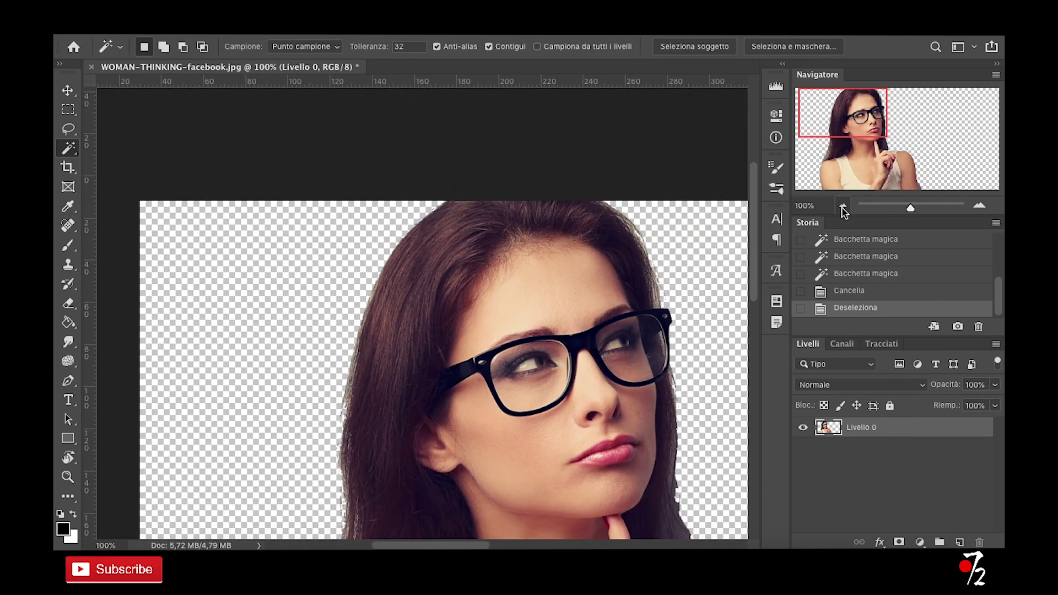
{"action": "left_click", "coordinate": [842, 207]}
{"action": "left_click", "coordinate": [843, 207]}
{"action": "left_click", "coordinate": [843, 207]}
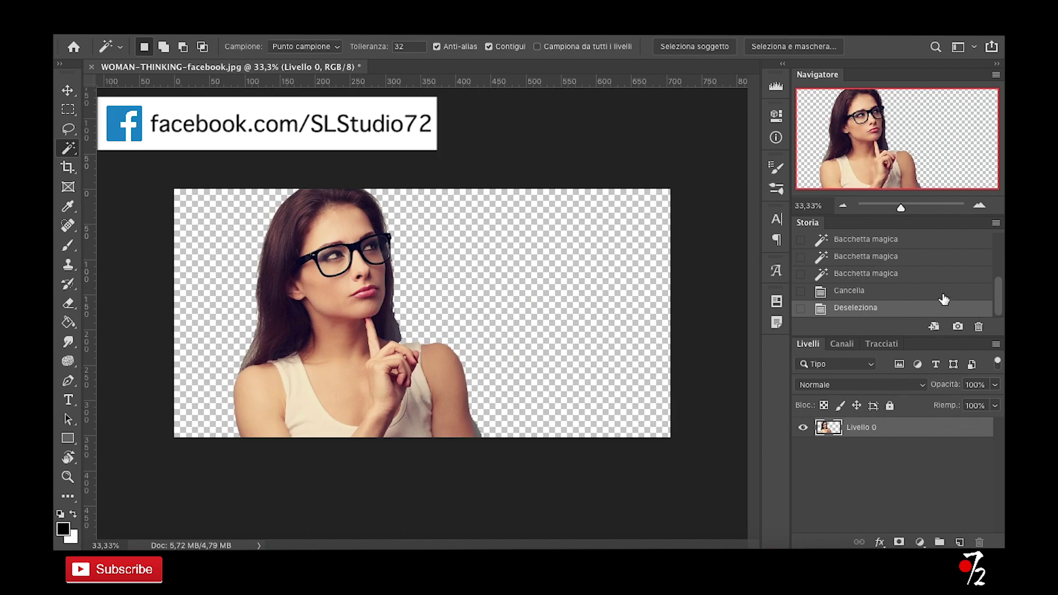
{"action": "scroll", "coordinate": [936, 292], "scroll_direction": "up", "scroll_amount": 5}
- Revert the image to before the background removal, take the Pen tool and zoom to 66.7%
{"action": "left_click", "coordinate": [875, 261]}
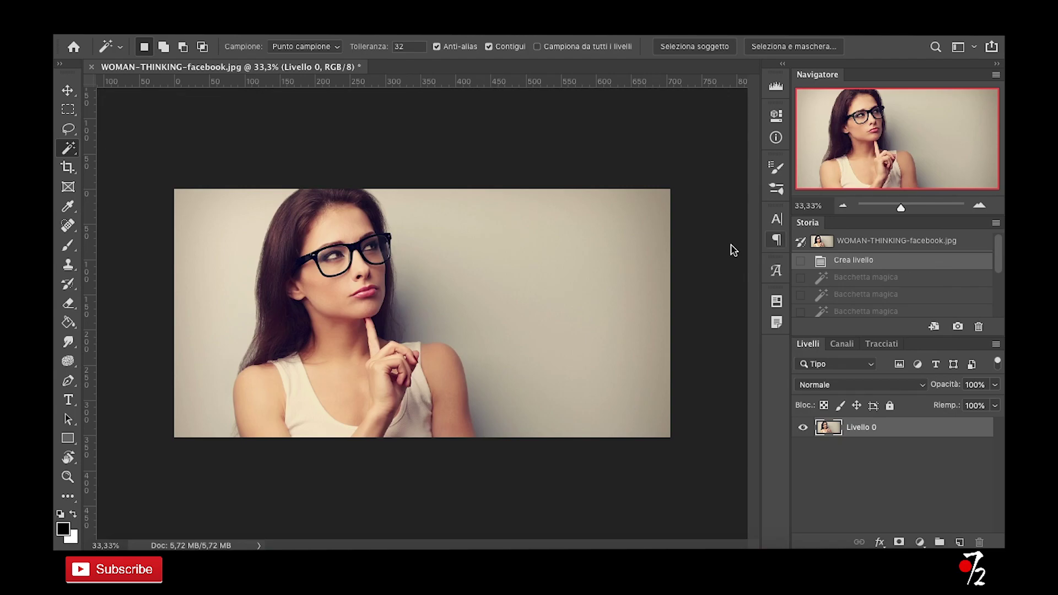
{"action": "left_click", "coordinate": [73, 384]}
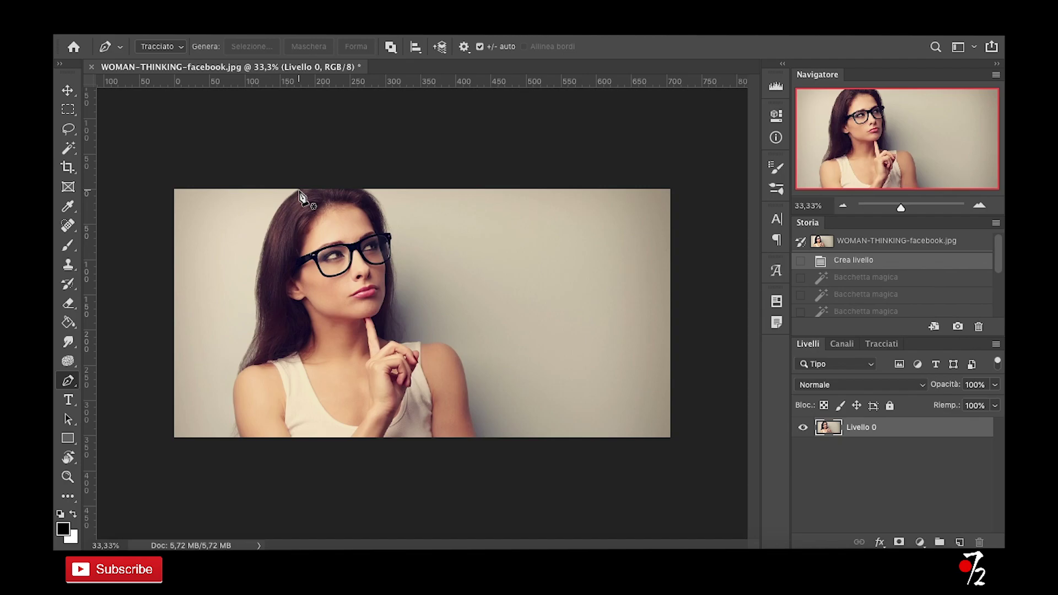
{"action": "left_click", "coordinate": [979, 205]}
{"action": "left_click", "coordinate": [979, 205]}
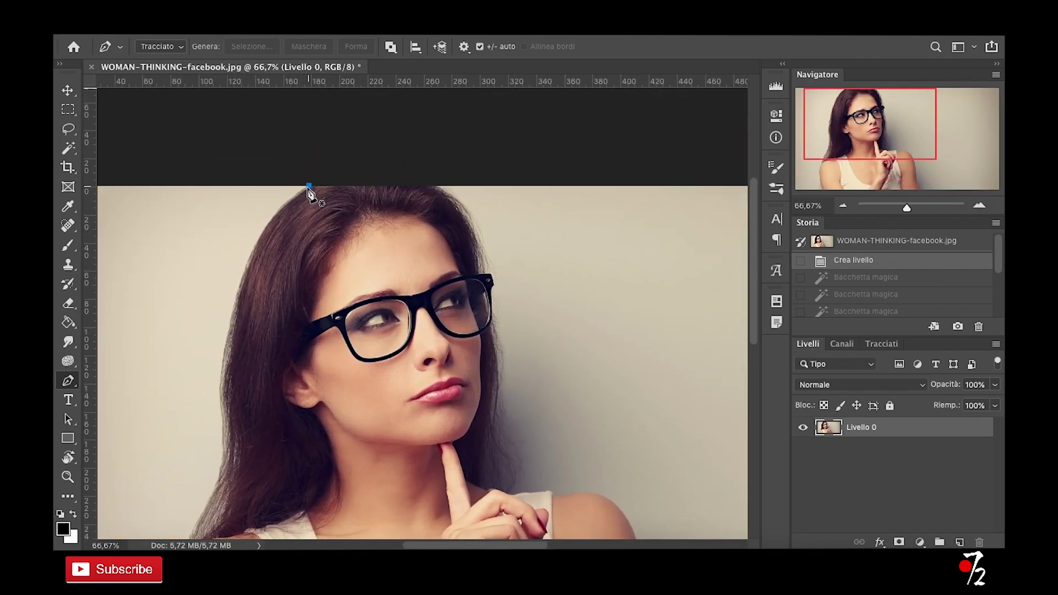
- Start a path at the top of the hair and trace down the left hair outline
{"action": "left_click", "coordinate": [298, 196]}
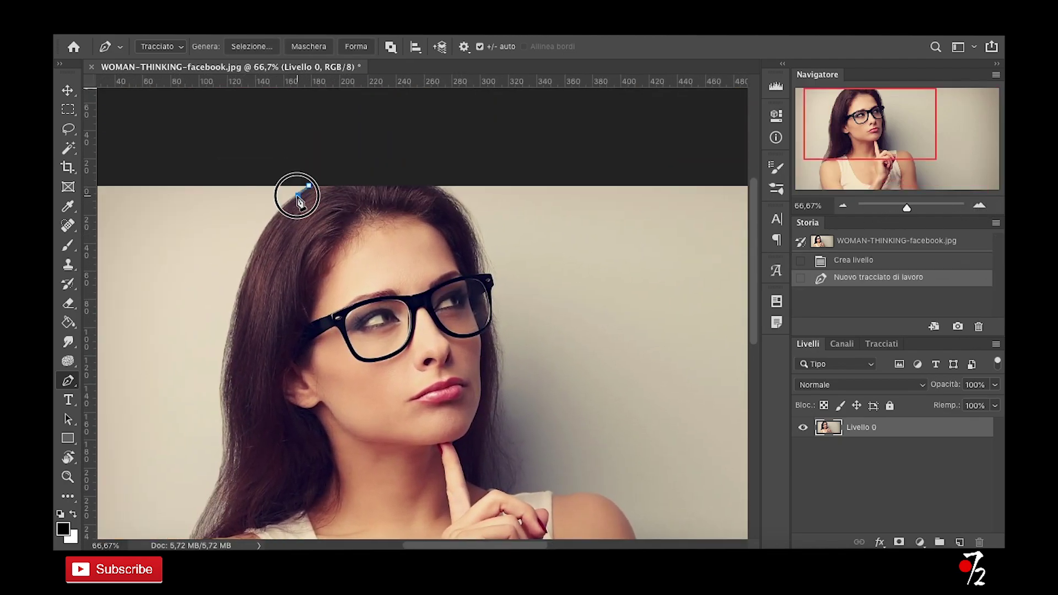
{"action": "left_click", "coordinate": [283, 208]}
{"action": "left_click", "coordinate": [268, 221]}
{"action": "left_click", "coordinate": [261, 233]}
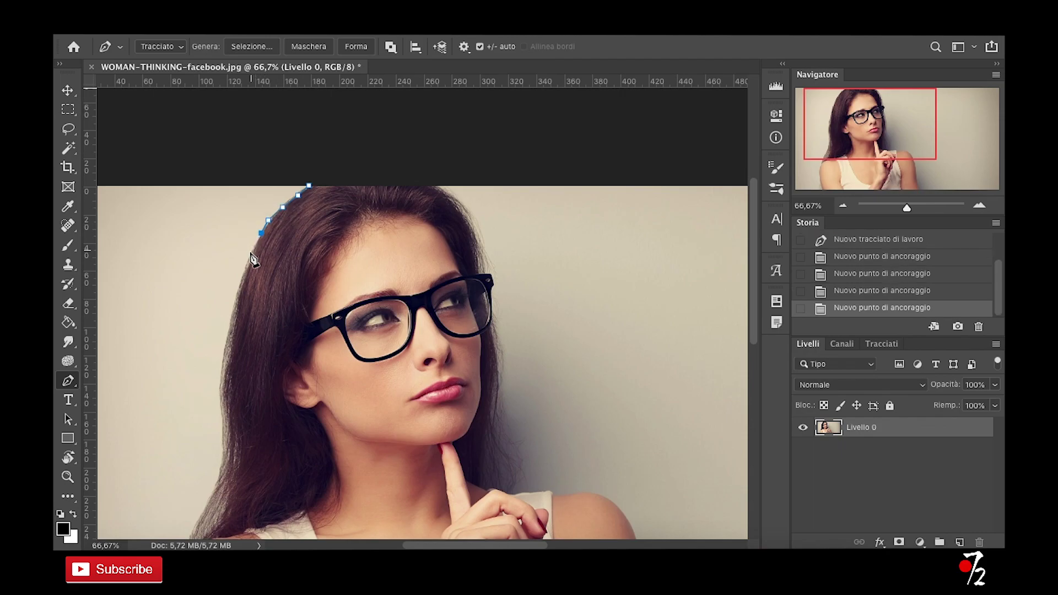
{"action": "left_click", "coordinate": [251, 252]}
{"action": "left_click", "coordinate": [241, 269]}
{"action": "left_click", "coordinate": [239, 284]}
{"action": "left_click", "coordinate": [235, 305]}
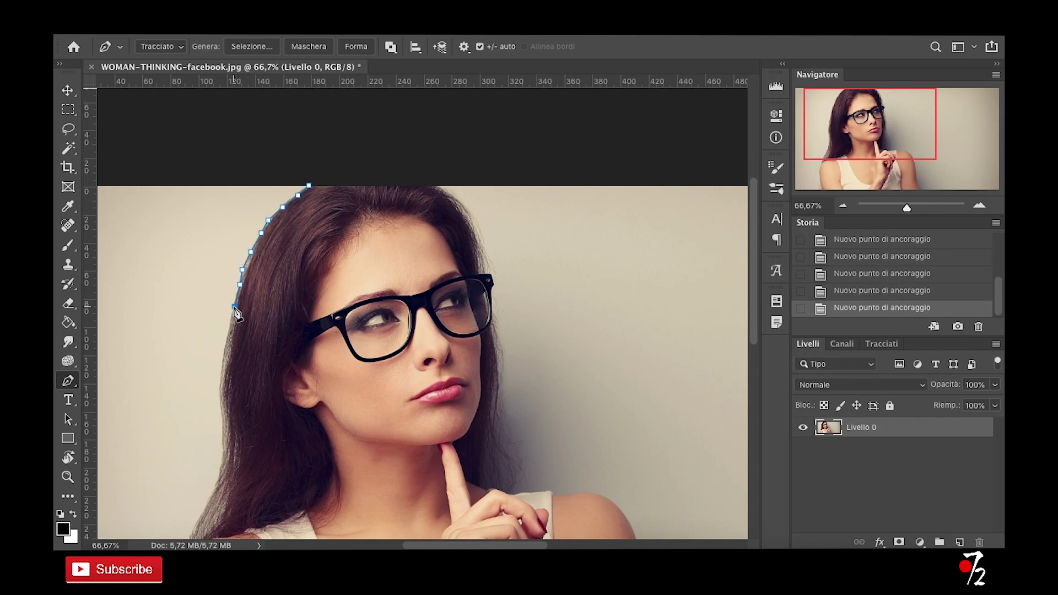
{"action": "left_click", "coordinate": [228, 320]}
{"action": "scroll", "coordinate": [226, 328], "scroll_direction": "down", "scroll_amount": 5}
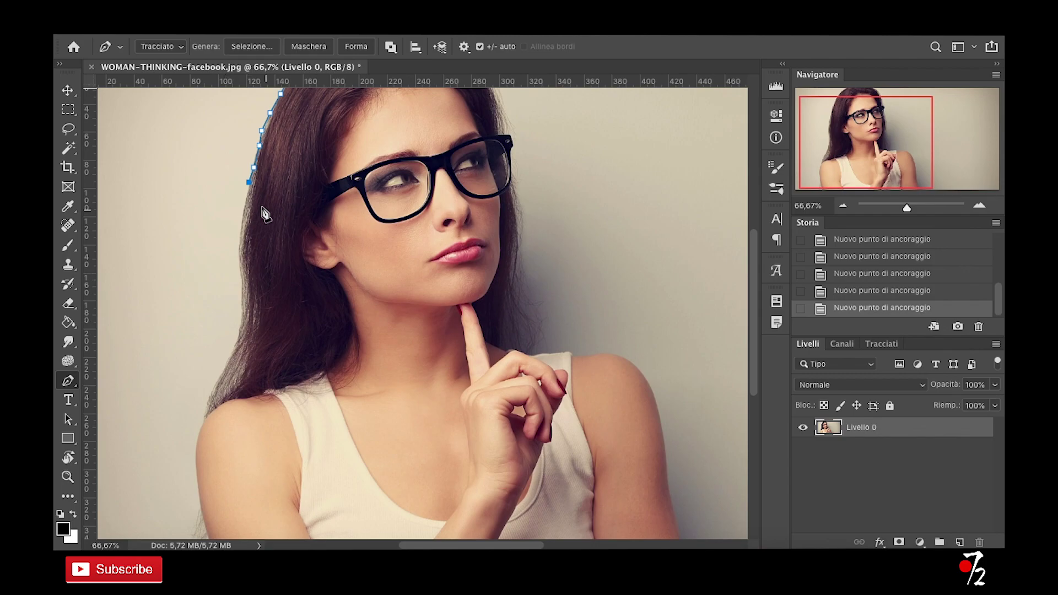
- Continue the path with anchors further down the left hair edge
{"action": "left_click", "coordinate": [247, 196]}
{"action": "left_click", "coordinate": [243, 217]}
{"action": "left_click", "coordinate": [239, 236]}
{"action": "left_click", "coordinate": [239, 249]}
{"action": "left_click", "coordinate": [240, 279]}
{"action": "left_click", "coordinate": [241, 295]}
{"action": "left_click", "coordinate": [240, 314]}
{"action": "left_click", "coordinate": [240, 330]}
{"action": "scroll", "coordinate": [240, 352], "scroll_direction": "down", "scroll_amount": 5}
{"action": "scroll", "coordinate": [241, 353], "scroll_direction": "left", "scroll_amount": 2}
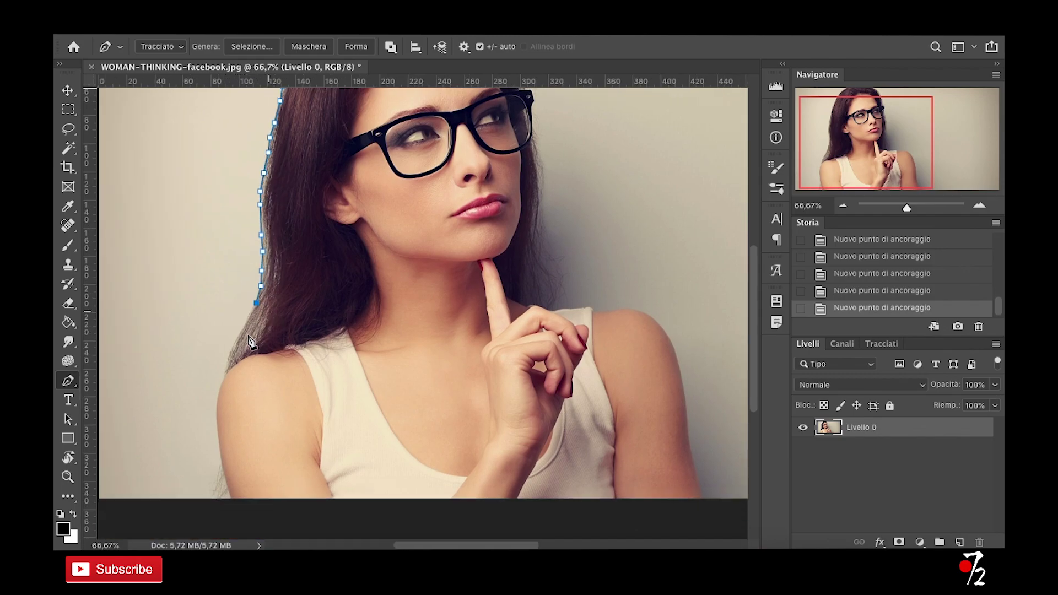
- Trace the path down the left shoulder to the image's bottom edge and across below it
{"action": "left_click", "coordinate": [303, 218]}
{"action": "left_click", "coordinate": [296, 228]}
{"action": "left_click", "coordinate": [284, 250]}
{"action": "left_click", "coordinate": [278, 266]}
{"action": "left_click", "coordinate": [274, 277]}
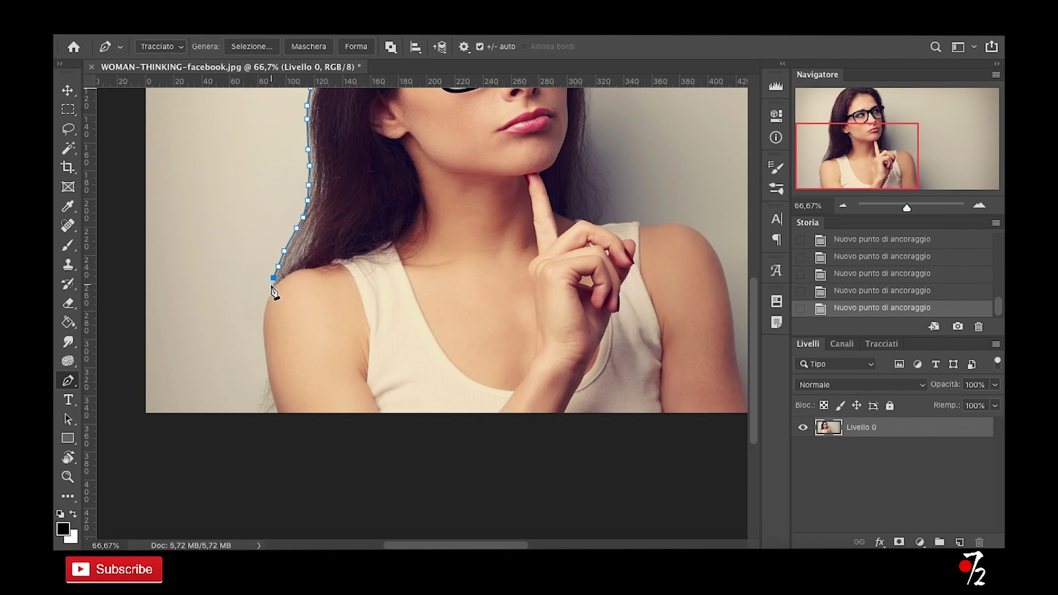
{"action": "left_click", "coordinate": [272, 284]}
{"action": "left_click", "coordinate": [270, 297]}
{"action": "left_click", "coordinate": [264, 314]}
{"action": "left_click", "coordinate": [263, 329]}
{"action": "left_click", "coordinate": [265, 350]}
{"action": "left_click", "coordinate": [269, 367]}
{"action": "left_click", "coordinate": [273, 384]}
{"action": "left_click", "coordinate": [277, 400]}
{"action": "left_click", "coordinate": [280, 411]}
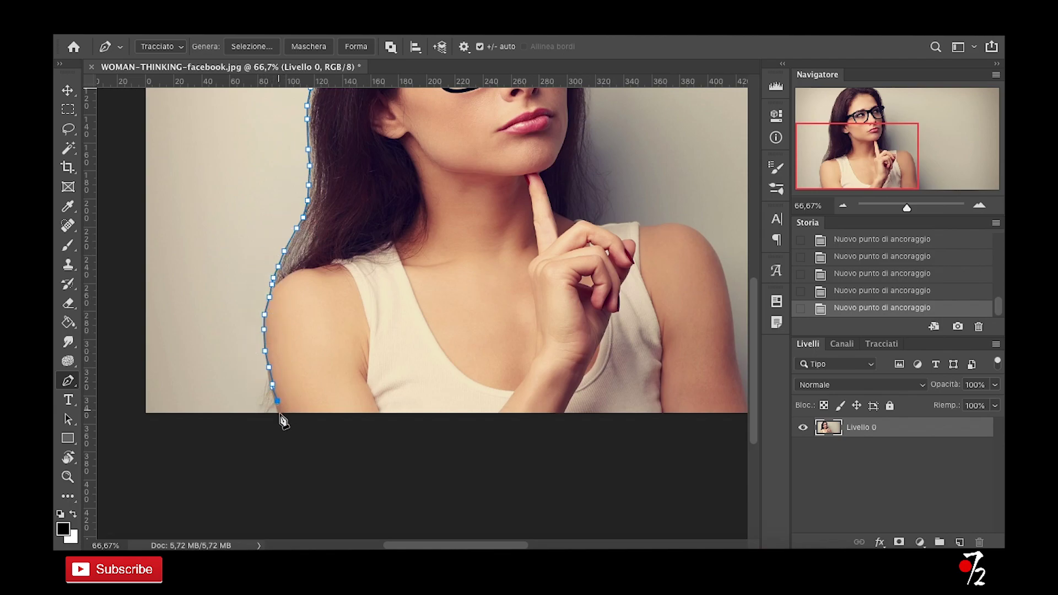
{"action": "left_click", "coordinate": [746, 462]}
{"action": "scroll", "coordinate": [632, 420], "scroll_direction": "right", "scroll_amount": 4}
- Trace the outline up the right shoulder edge and along the top of the shoulder
{"action": "left_click", "coordinate": [634, 410]}
{"action": "left_click", "coordinate": [633, 404]}
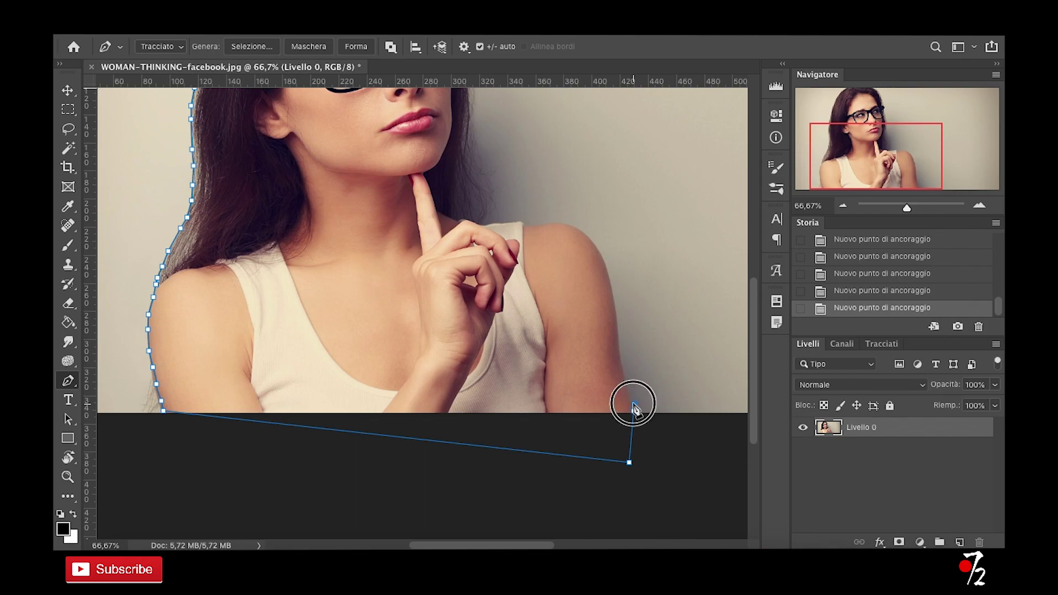
{"action": "left_click", "coordinate": [630, 384]}
{"action": "left_click", "coordinate": [622, 367]}
{"action": "left_click", "coordinate": [622, 352]}
{"action": "left_click", "coordinate": [619, 337]}
{"action": "left_click", "coordinate": [617, 316]}
{"action": "left_click", "coordinate": [615, 296]}
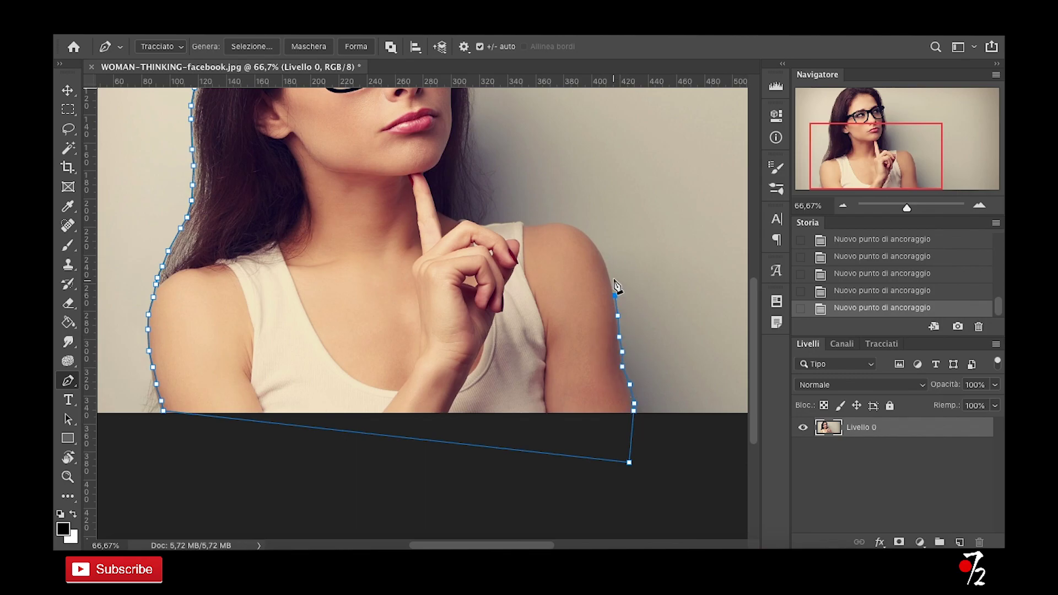
{"action": "left_click", "coordinate": [611, 273]}
{"action": "left_click", "coordinate": [601, 252]}
{"action": "left_click", "coordinate": [591, 238]}
{"action": "left_click", "coordinate": [579, 228]}
{"action": "left_click", "coordinate": [567, 222]}
{"action": "left_click", "coordinate": [551, 220]}
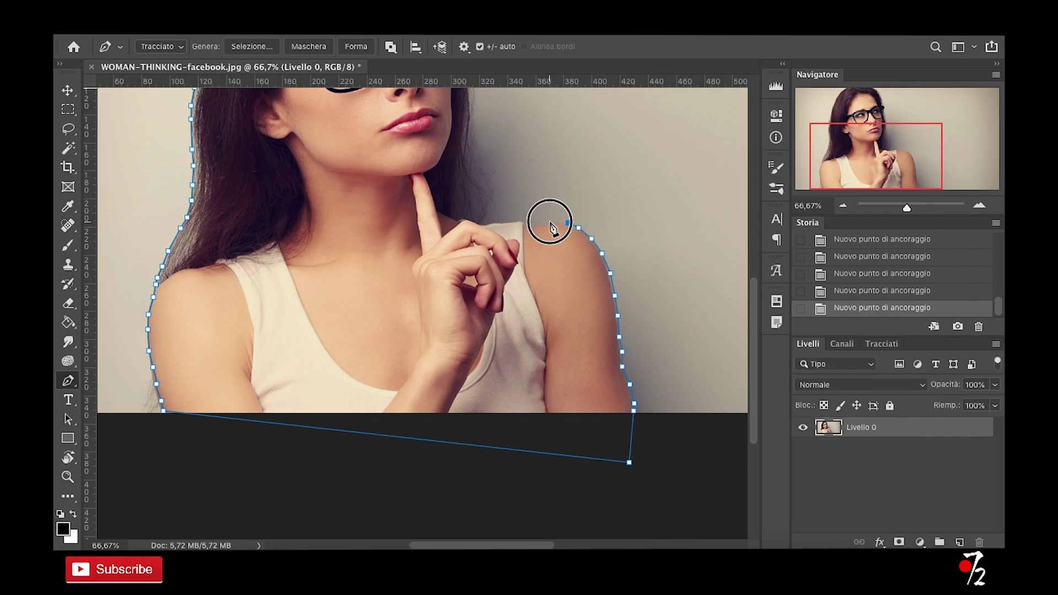
{"action": "left_click", "coordinate": [539, 223]}
{"action": "left_click", "coordinate": [530, 224]}
{"action": "left_click", "coordinate": [523, 224]}
{"action": "left_click", "coordinate": [516, 220]}
- Continue the outline from the shoulder up the right hair edge
{"action": "left_click", "coordinate": [506, 219]}
{"action": "left_click", "coordinate": [493, 222]}
{"action": "left_click", "coordinate": [488, 222]}
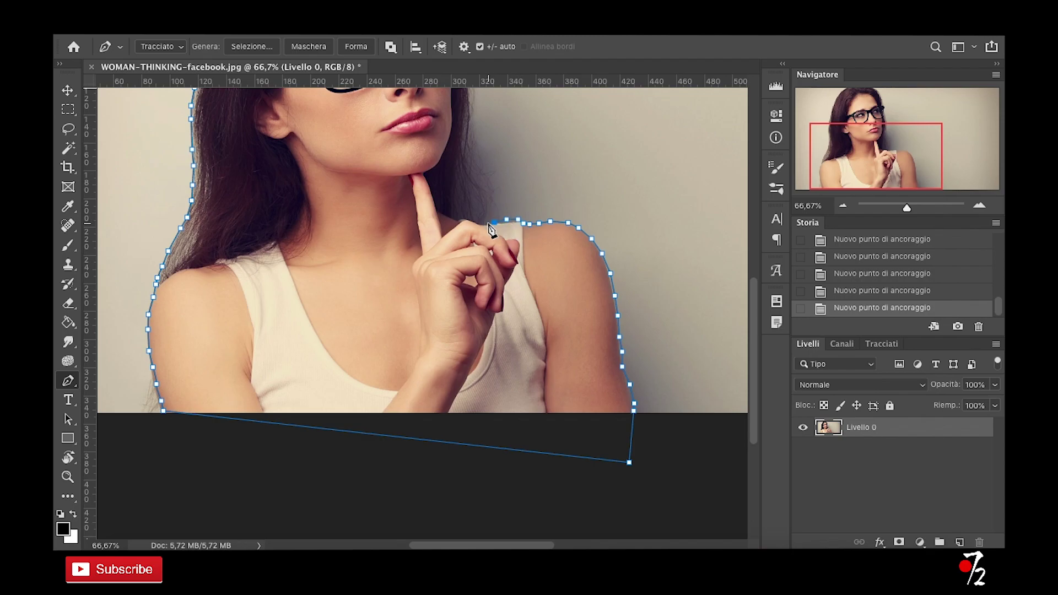
{"action": "left_click", "coordinate": [483, 221]}
{"action": "left_click", "coordinate": [491, 207]}
{"action": "left_click", "coordinate": [489, 194]}
{"action": "left_click", "coordinate": [477, 174]}
{"action": "left_click", "coordinate": [468, 139]}
{"action": "scroll", "coordinate": [469, 145], "scroll_direction": "up", "scroll_amount": 3}
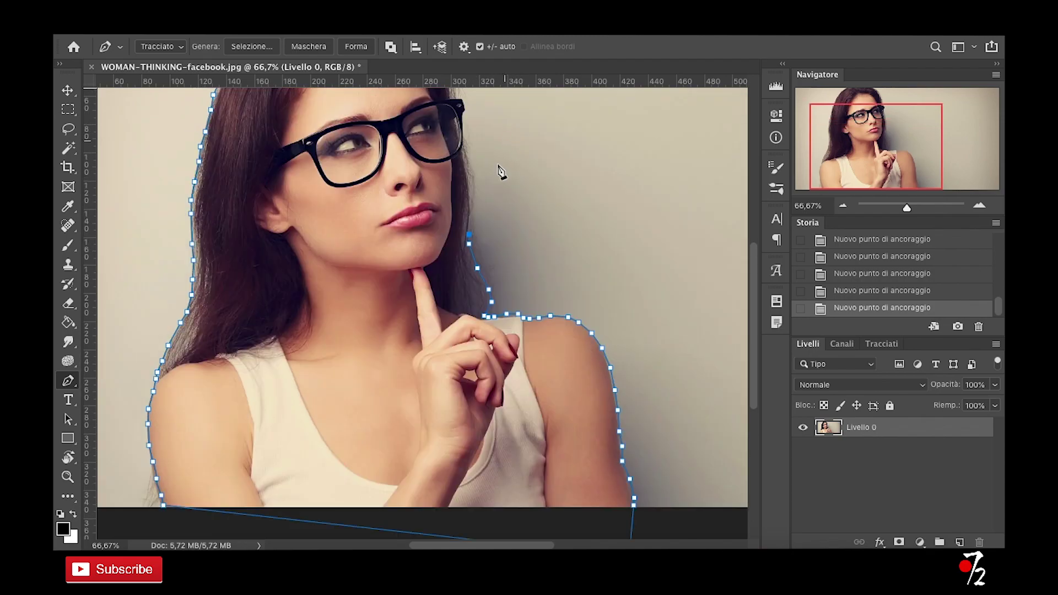
{"action": "left_click", "coordinate": [471, 216]}
{"action": "left_click", "coordinate": [471, 204]}
{"action": "left_click", "coordinate": [470, 192]}
{"action": "left_click", "coordinate": [468, 160]}
{"action": "left_click", "coordinate": [467, 148]}
{"action": "left_click", "coordinate": [465, 132]}
{"action": "left_click", "coordinate": [463, 113]}
{"action": "scroll", "coordinate": [461, 110], "scroll_direction": "up", "scroll_amount": 2}
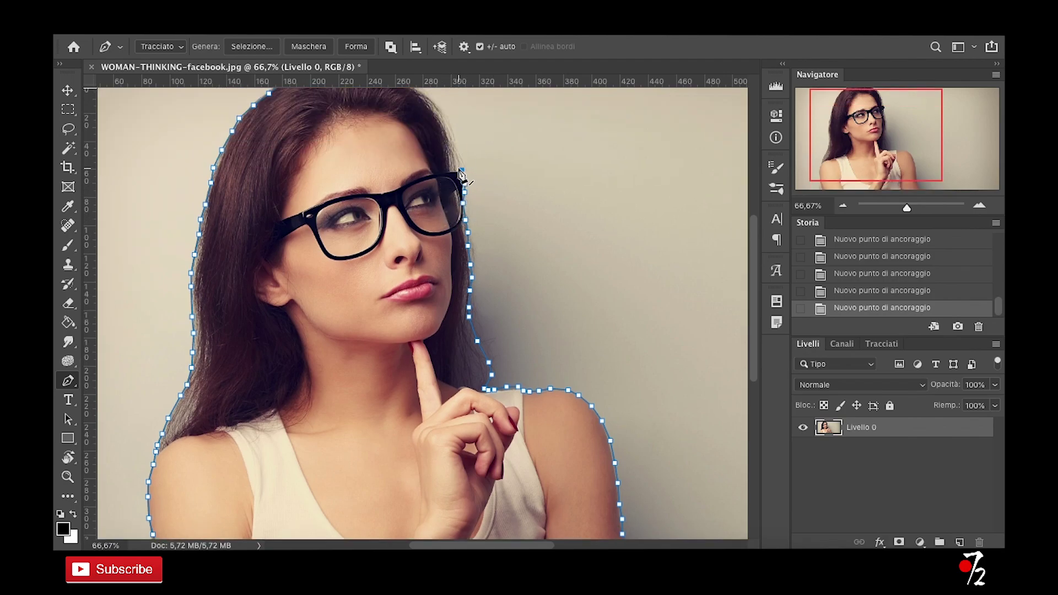
- Trace the hair across the top of the head, close the path at its first anchor, and zoom out
{"action": "left_click", "coordinate": [454, 149]}
{"action": "left_click", "coordinate": [443, 120]}
{"action": "left_click", "coordinate": [433, 103]}
{"action": "left_click", "coordinate": [421, 91]}
{"action": "scroll", "coordinate": [413, 105], "scroll_direction": "up", "scroll_amount": 1}
{"action": "left_click", "coordinate": [404, 100]}
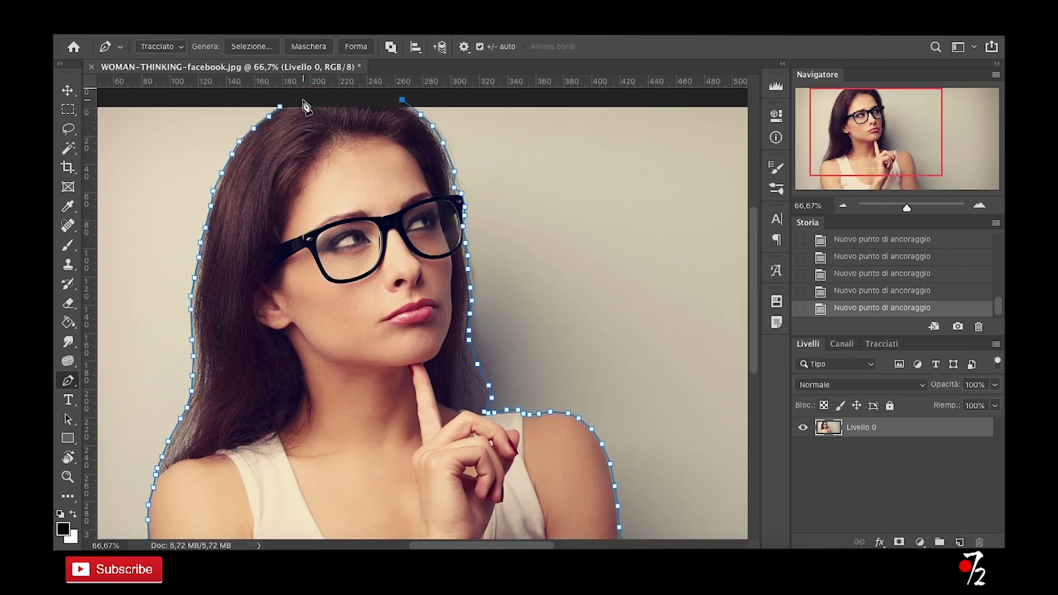
{"action": "left_click", "coordinate": [304, 100]}
{"action": "left_click", "coordinate": [280, 106]}
{"action": "left_click", "coordinate": [842, 206]}
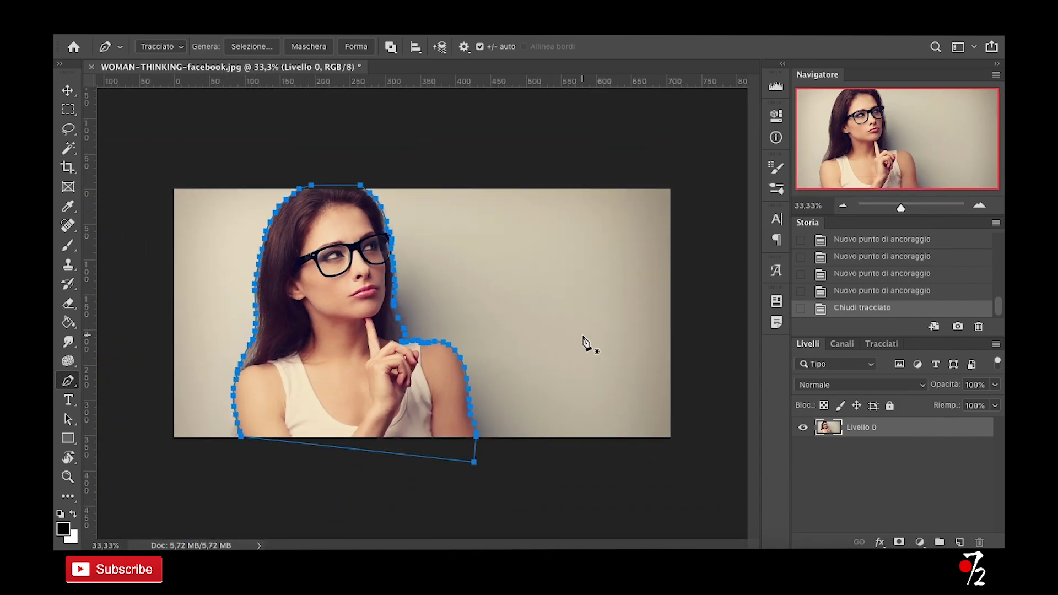
- Make a selection from the closed path with Crea selezione, keeping a 0,1 px feather radius
{"action": "right_click", "coordinate": [331, 296]}
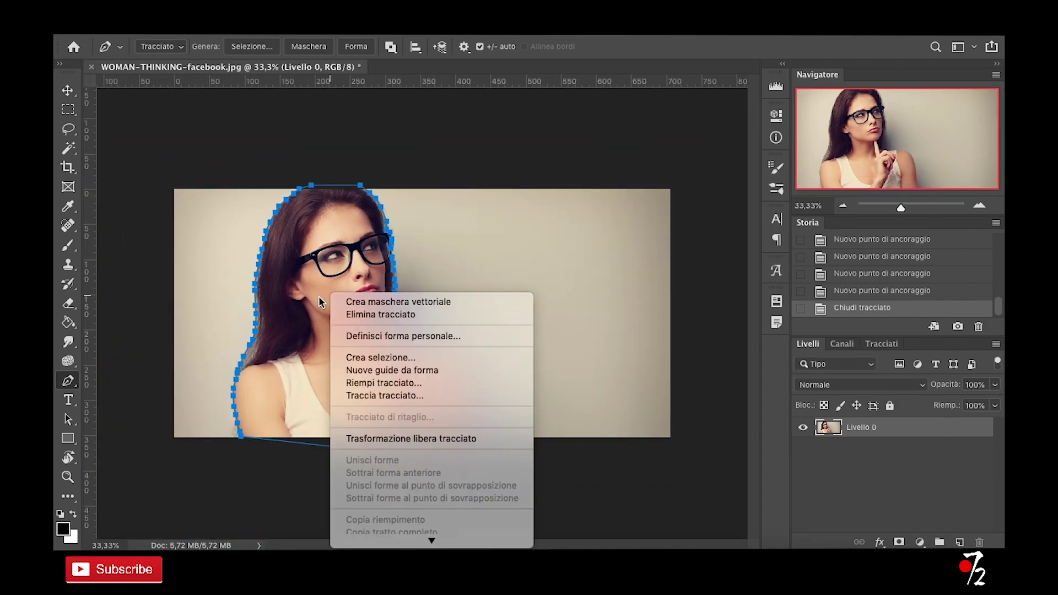
{"action": "left_click", "coordinate": [391, 354]}
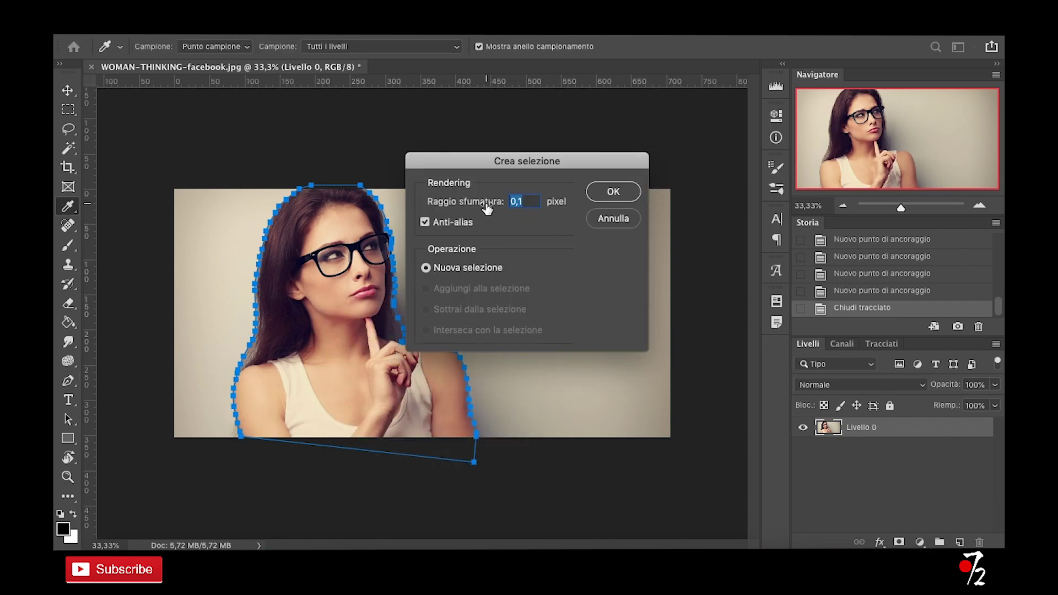
{"action": "left_click", "coordinate": [614, 192]}
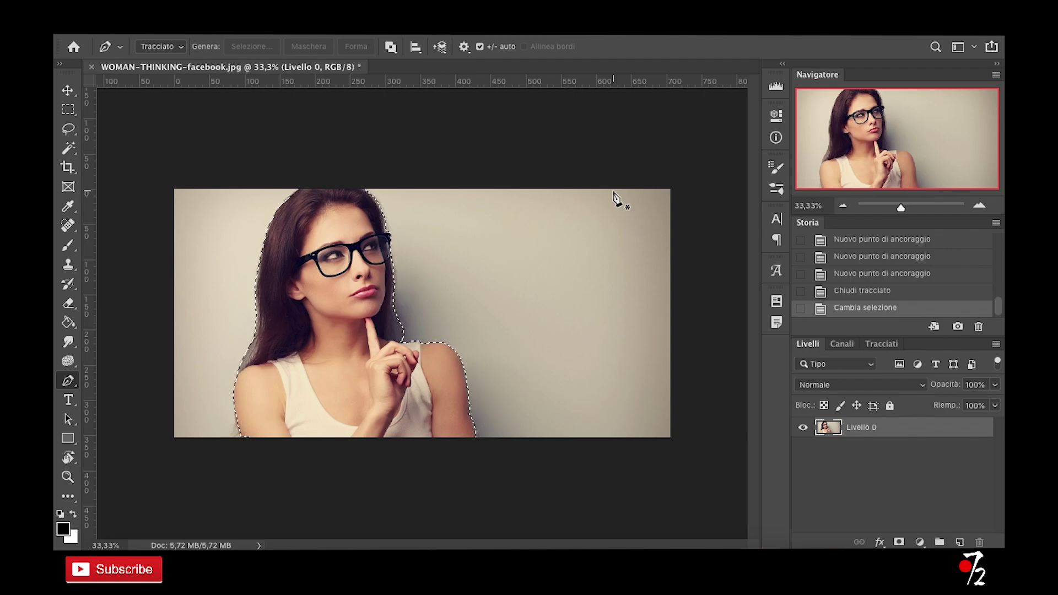
- Undo the accidental erasures via History, then add a layer mask that keeps only the woman
{"action": "key", "text": "Delete"}
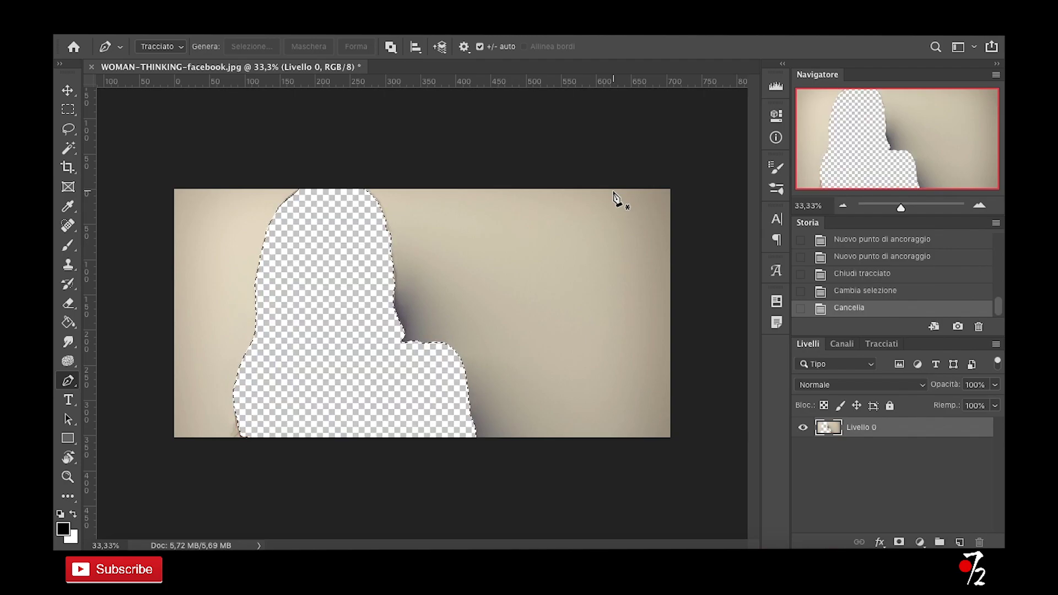
{"action": "key", "text": "Delete"}
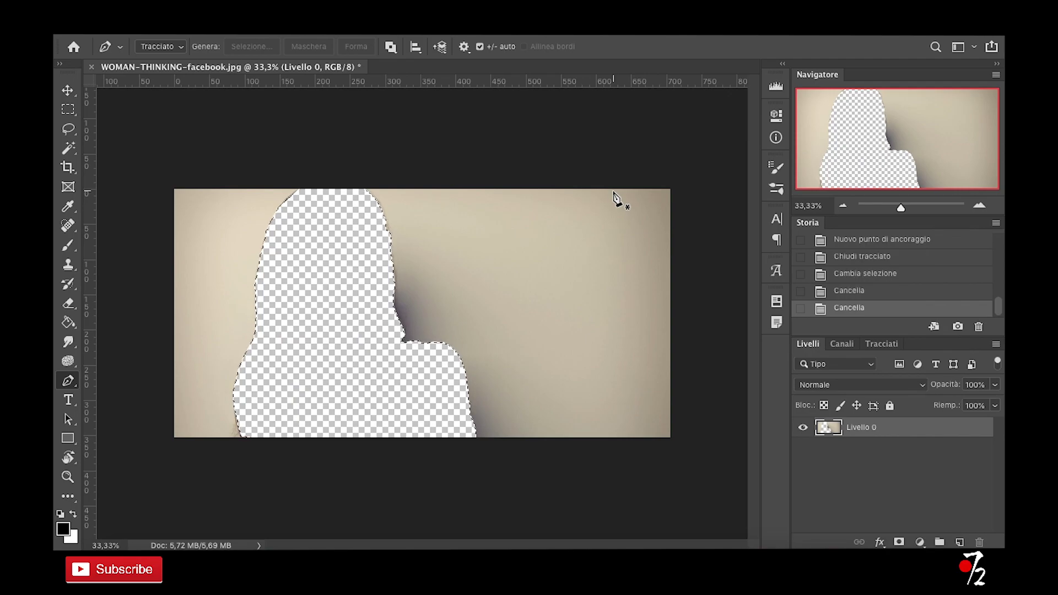
{"action": "left_click", "coordinate": [864, 274]}
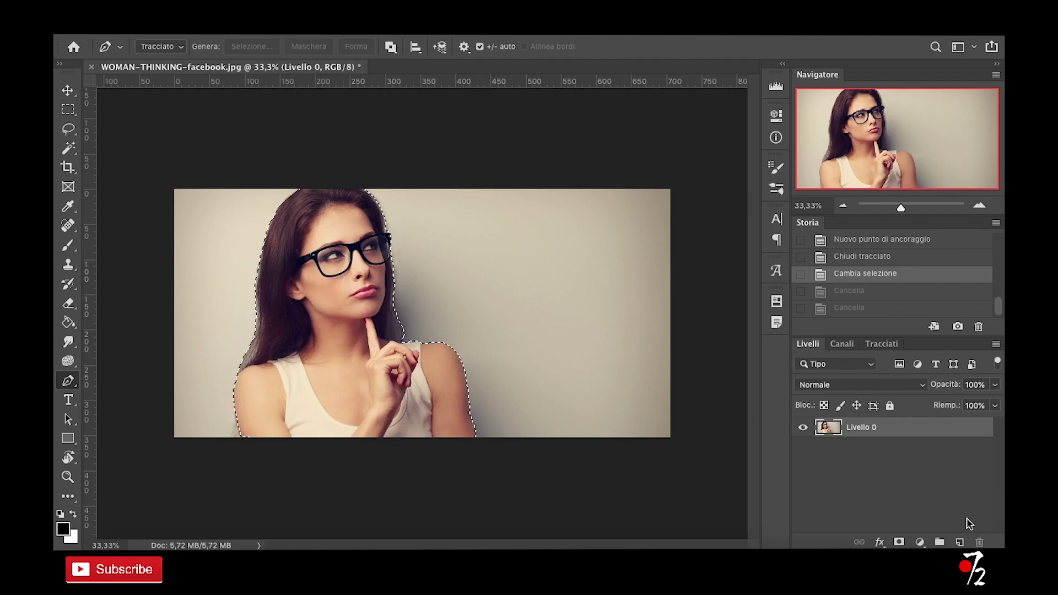
{"action": "left_click", "coordinate": [899, 542]}
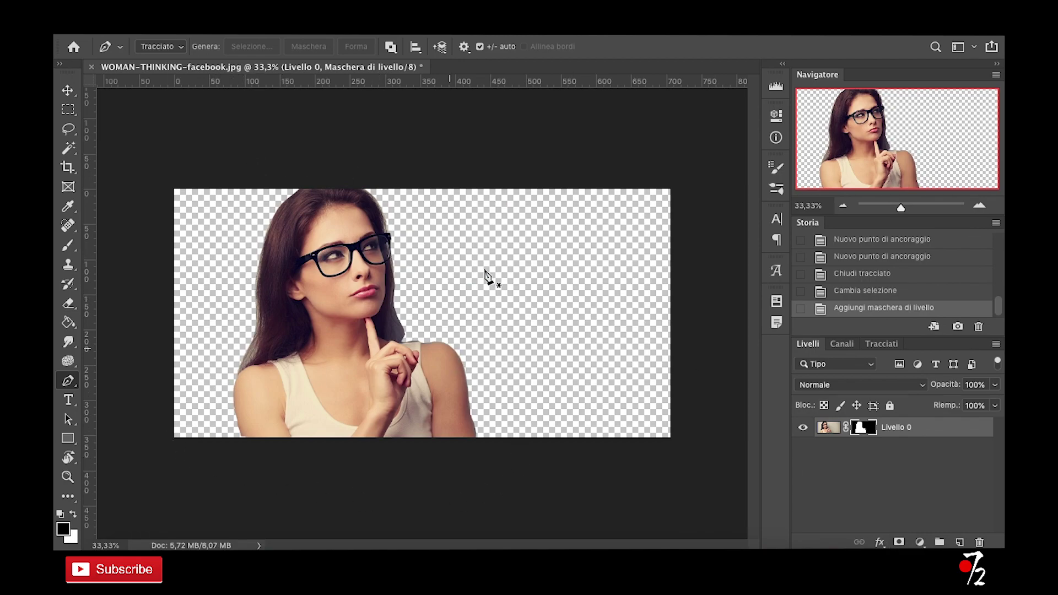
{"action": "left_click", "coordinate": [68, 477]}
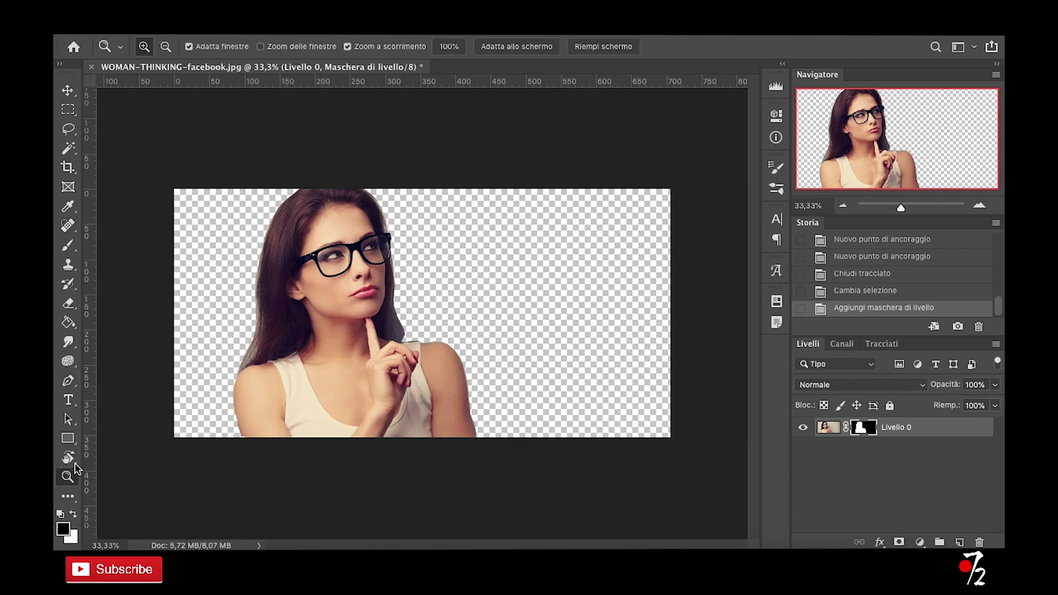
{"action": "left_click", "coordinate": [252, 316]}
{"action": "left_click", "coordinate": [201, 312]}
{"action": "left_click", "coordinate": [198, 311]}
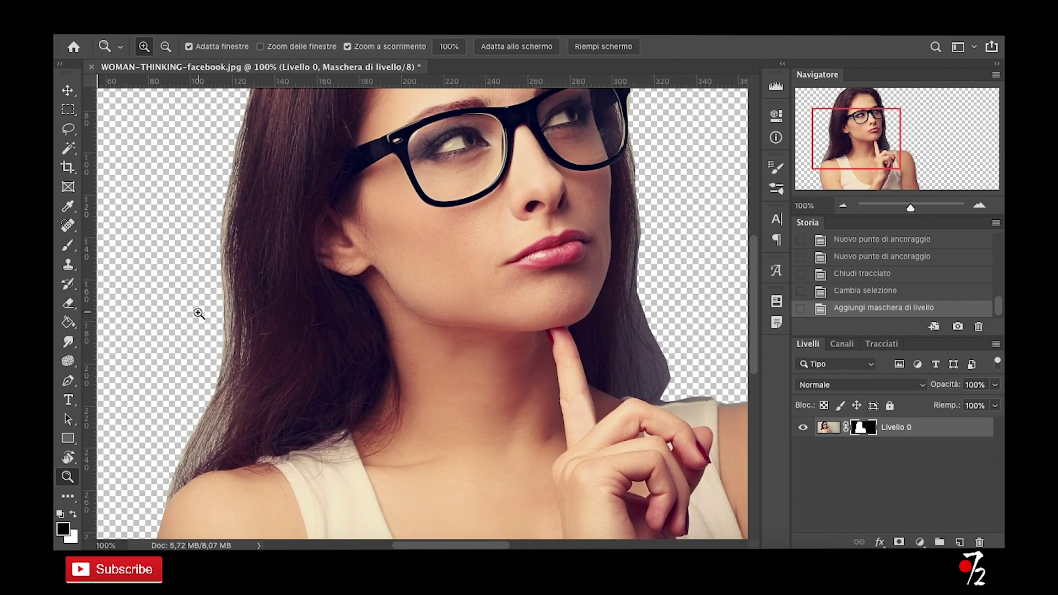
{"action": "scroll", "coordinate": [199, 313], "scroll_direction": "down", "scroll_amount": 5}
{"action": "left_click", "coordinate": [199, 312]}
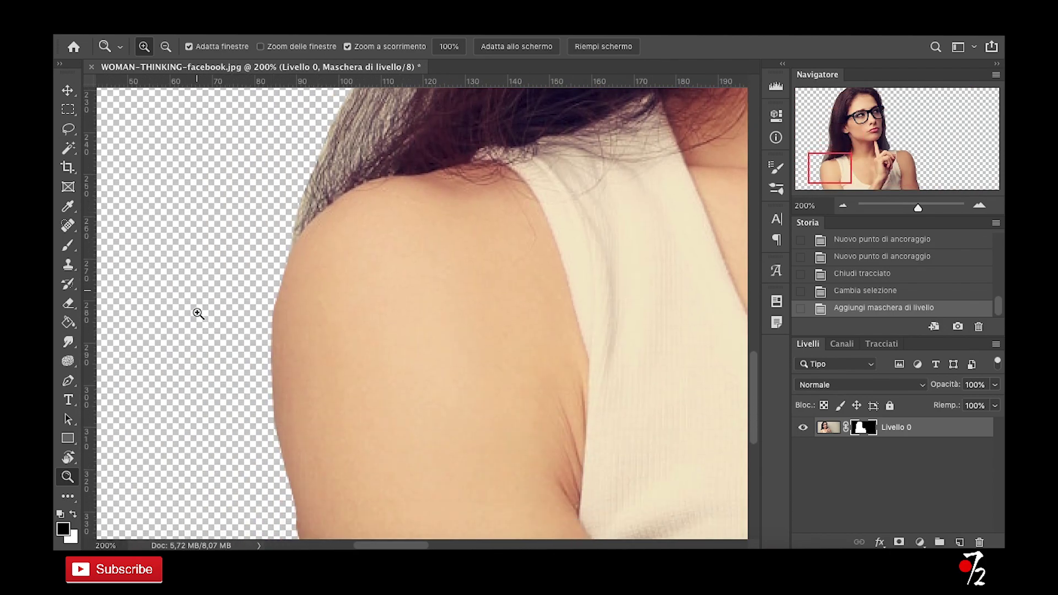
{"action": "scroll", "coordinate": [207, 313], "scroll_direction": "down", "scroll_amount": 5}
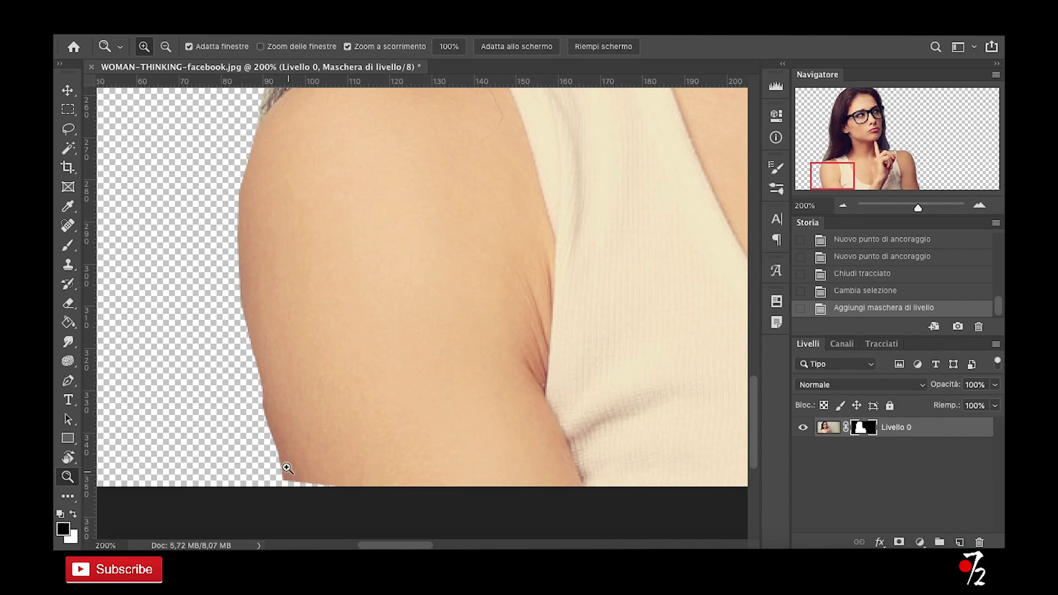
{"action": "scroll", "coordinate": [283, 231], "scroll_direction": "up", "scroll_amount": 5}
{"action": "scroll", "coordinate": [289, 307], "scroll_direction": "up", "scroll_amount": 10}
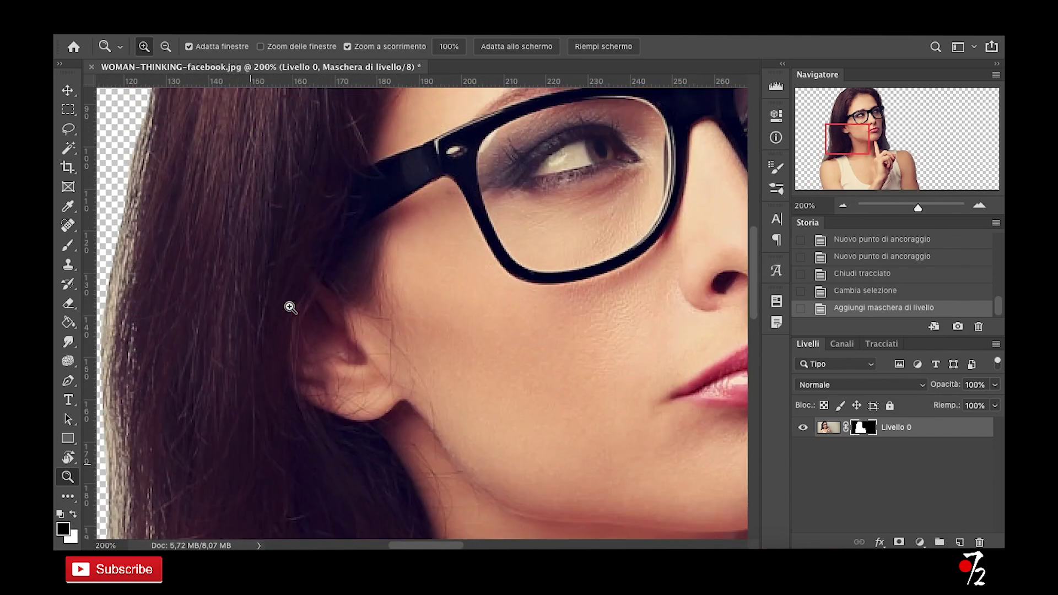
{"action": "scroll", "coordinate": [485, 163], "scroll_direction": "right", "scroll_amount": 10}
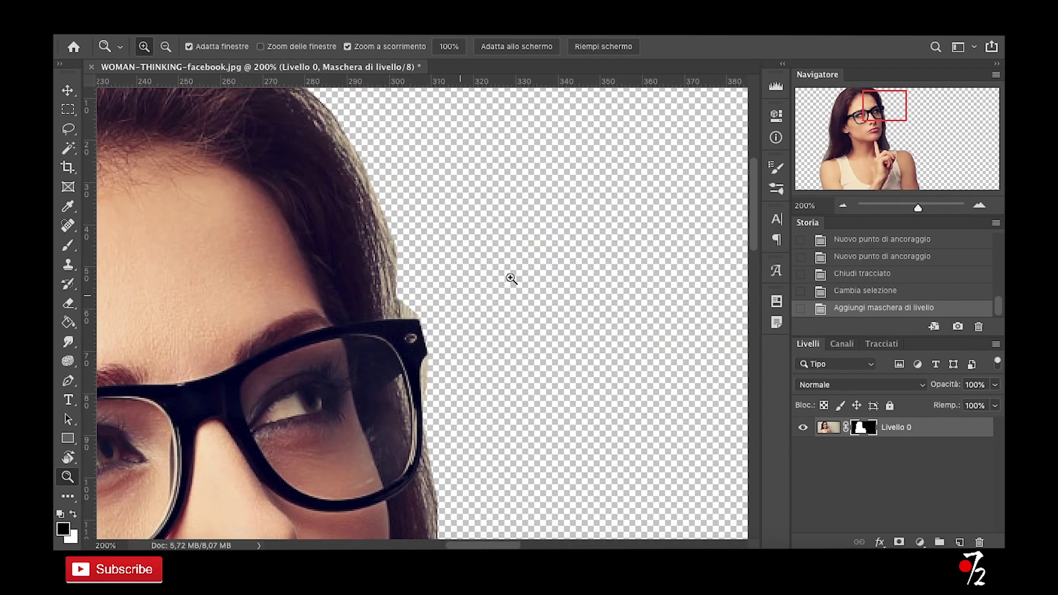
{"action": "scroll", "coordinate": [509, 279], "scroll_direction": "down", "scroll_amount": 5}
{"action": "scroll", "coordinate": [474, 184], "scroll_direction": "down", "scroll_amount": 10}
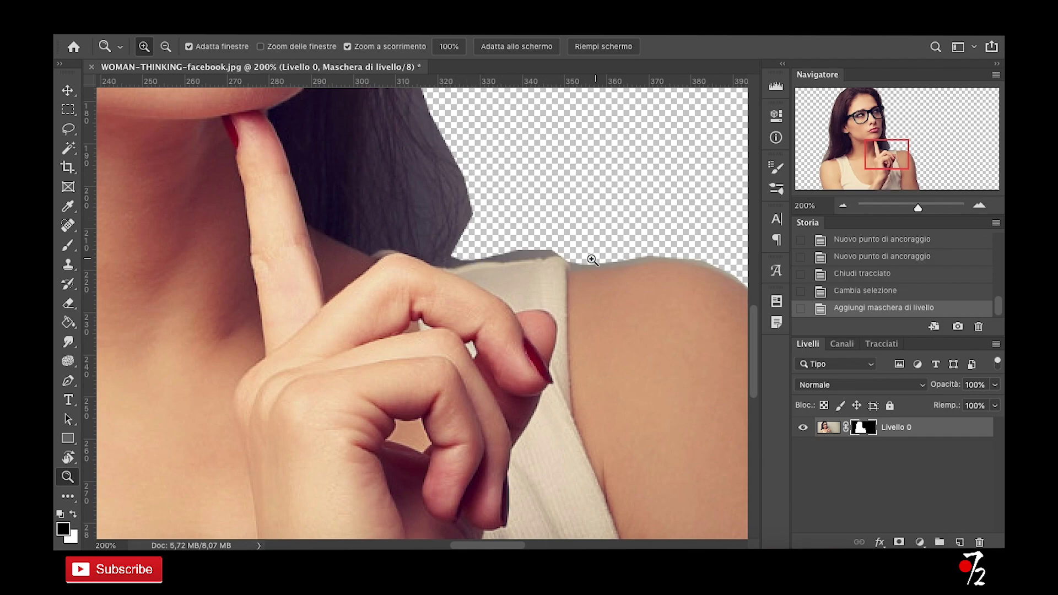
{"action": "scroll", "coordinate": [590, 255], "scroll_direction": "right", "scroll_amount": 5}
{"action": "key", "text": "ctrl+minus"}
{"action": "key", "text": "ctrl+minus"}
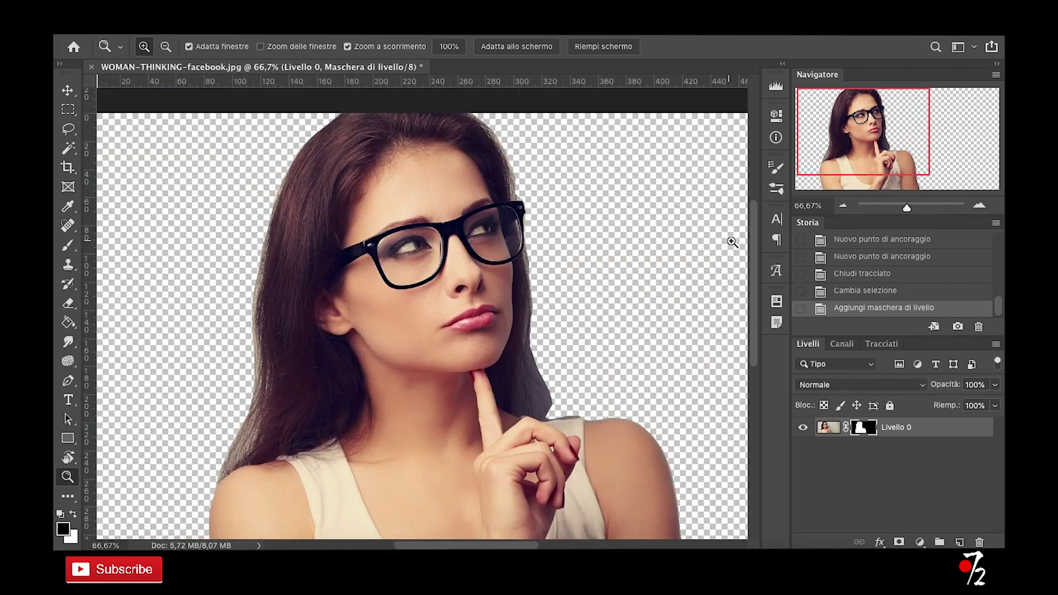
{"action": "left_click", "coordinate": [843, 206]}
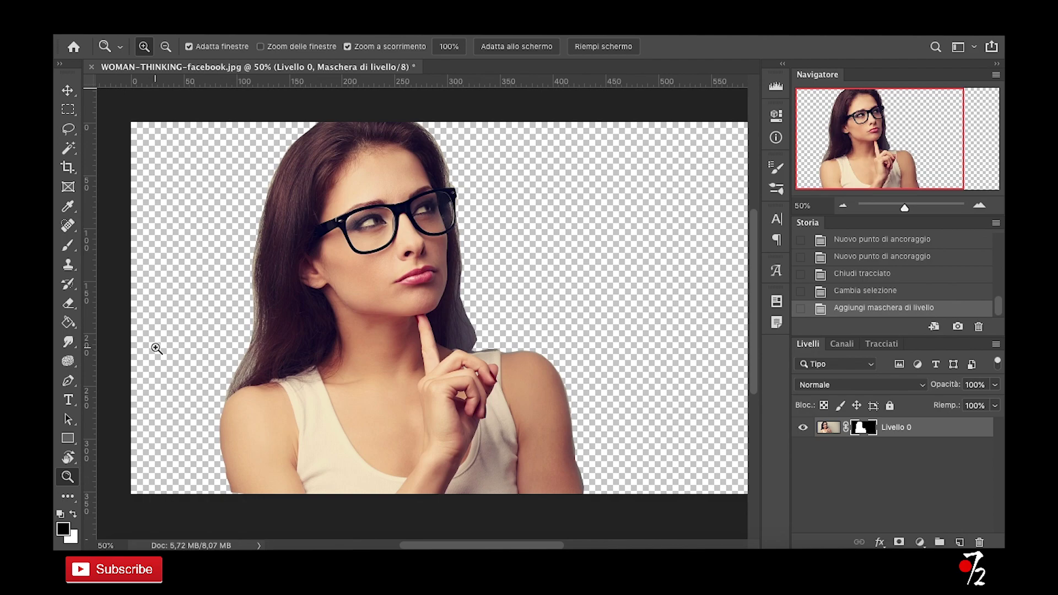
- Target the layer mask thumbnail on Livello 0 and zoom in to 200% on the edges
{"action": "left_click", "coordinate": [827, 428]}
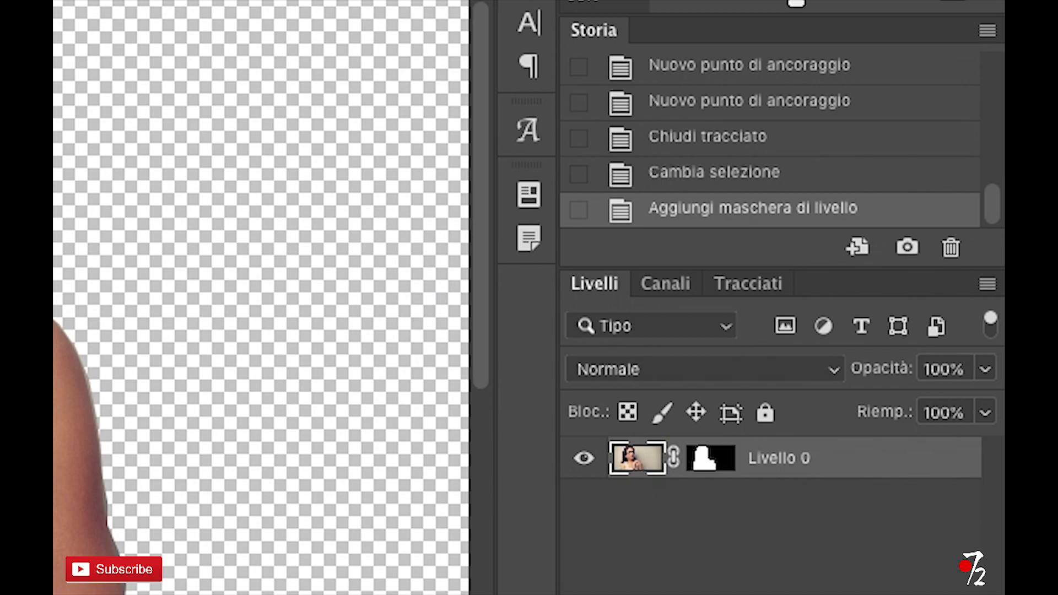
{"action": "left_click", "coordinate": [710, 462]}
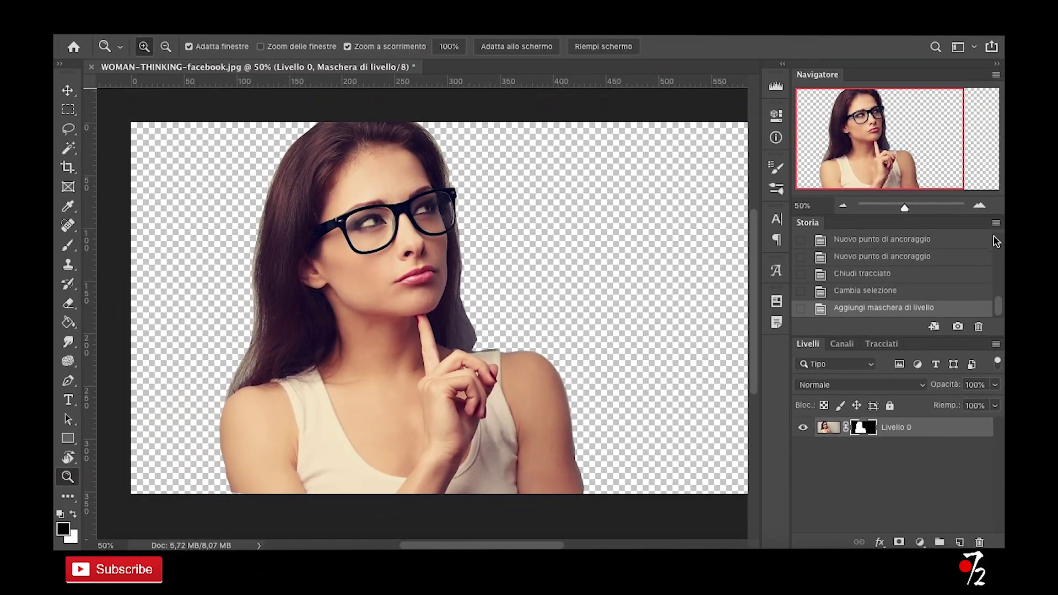
{"action": "left_click", "coordinate": [979, 205]}
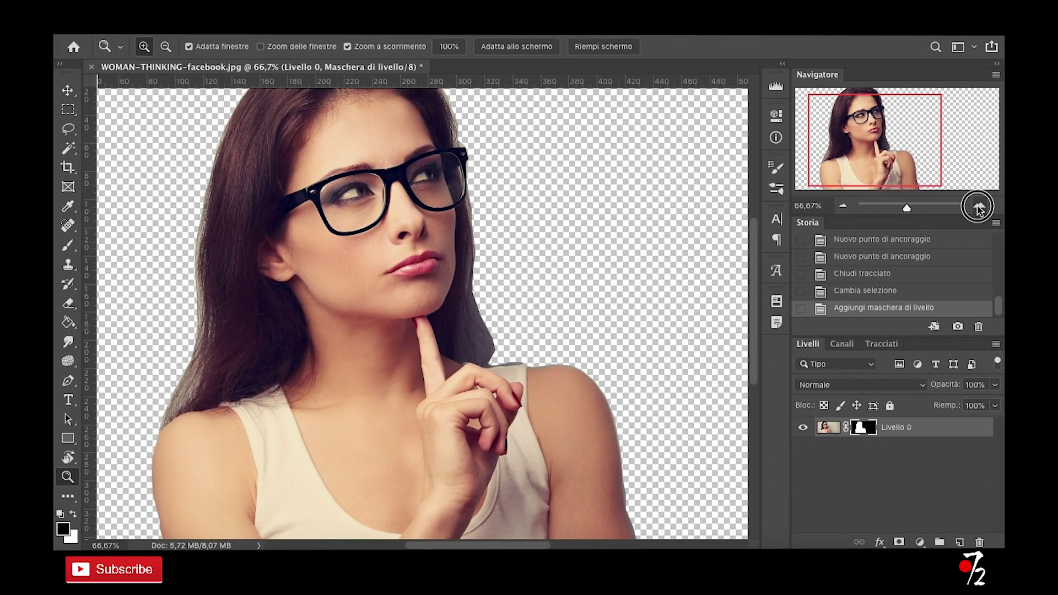
{"action": "left_click", "coordinate": [979, 206]}
{"action": "left_click", "coordinate": [979, 205]}
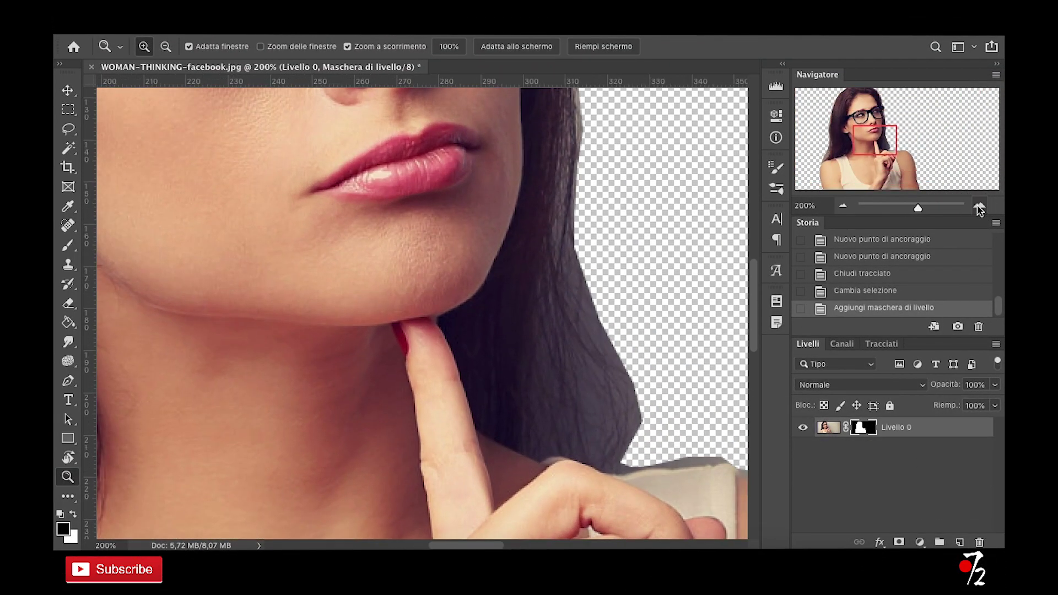
- Take the Brush, try a 35 px fully soft tip, then settle on Hard Round shrunk to 15 px
{"action": "left_click", "coordinate": [64, 252]}
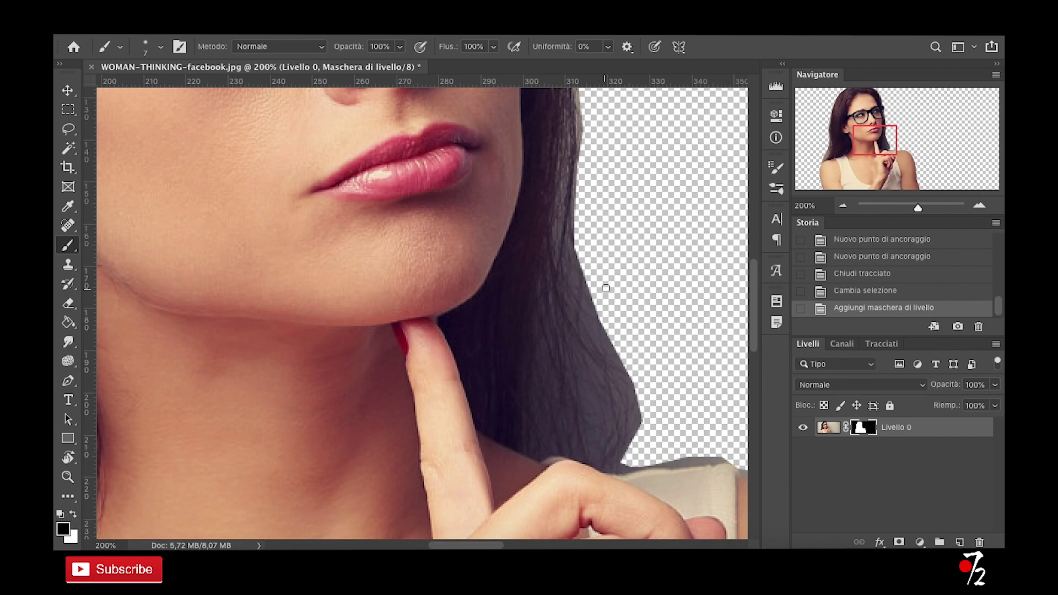
{"action": "left_click_drag", "start_coordinate": [605, 287], "coordinate": [628, 288]}
{"action": "mouse_move", "coordinate": [610, 296]}
{"action": "left_mouse_down"}
{"action": "mouse_move", "coordinate": [634, 297]}
{"action": "mouse_move", "coordinate": [610, 264]}
{"action": "mouse_move", "coordinate": [626, 338]}
{"action": "mouse_move", "coordinate": [654, 378]}
{"action": "mouse_move", "coordinate": [652, 415]}
{"action": "left_mouse_up"}
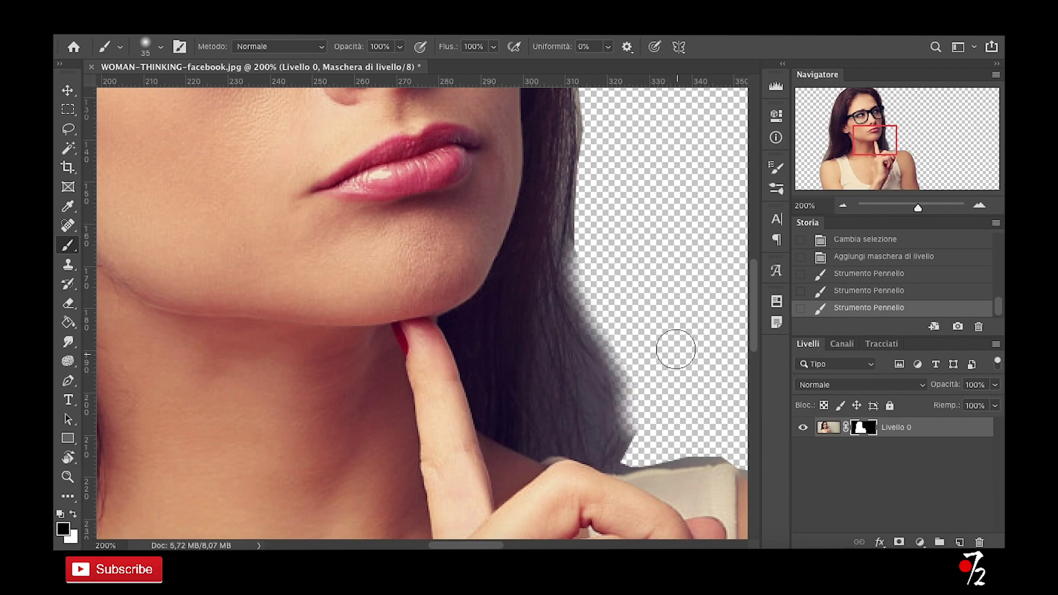
{"action": "scroll", "coordinate": [675, 349], "scroll_direction": "down", "scroll_amount": 5}
{"action": "scroll", "coordinate": [675, 349], "scroll_direction": "right", "scroll_amount": 7}
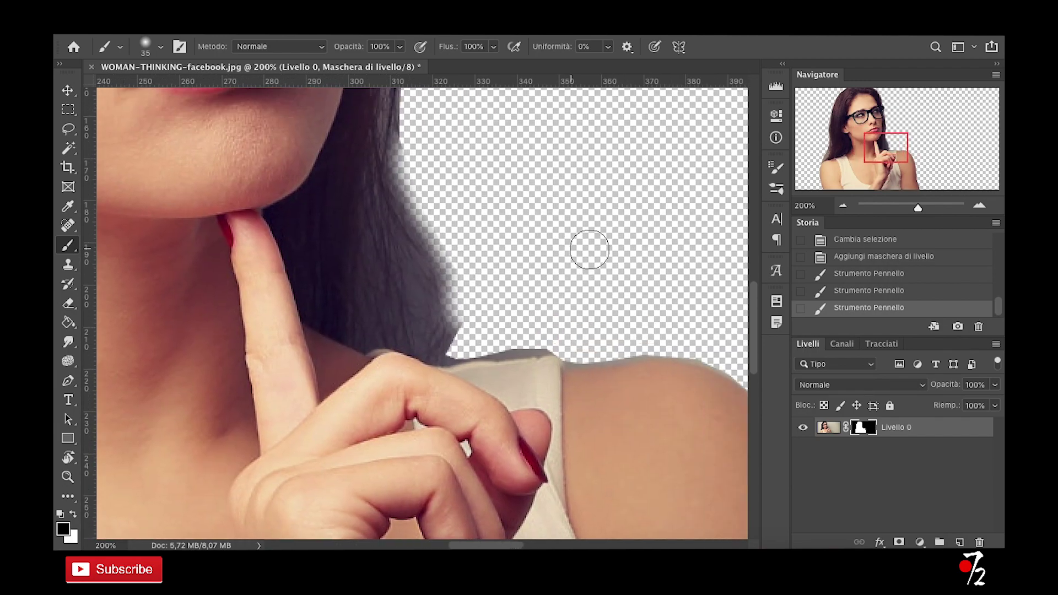
{"action": "right_click", "coordinate": [595, 264]}
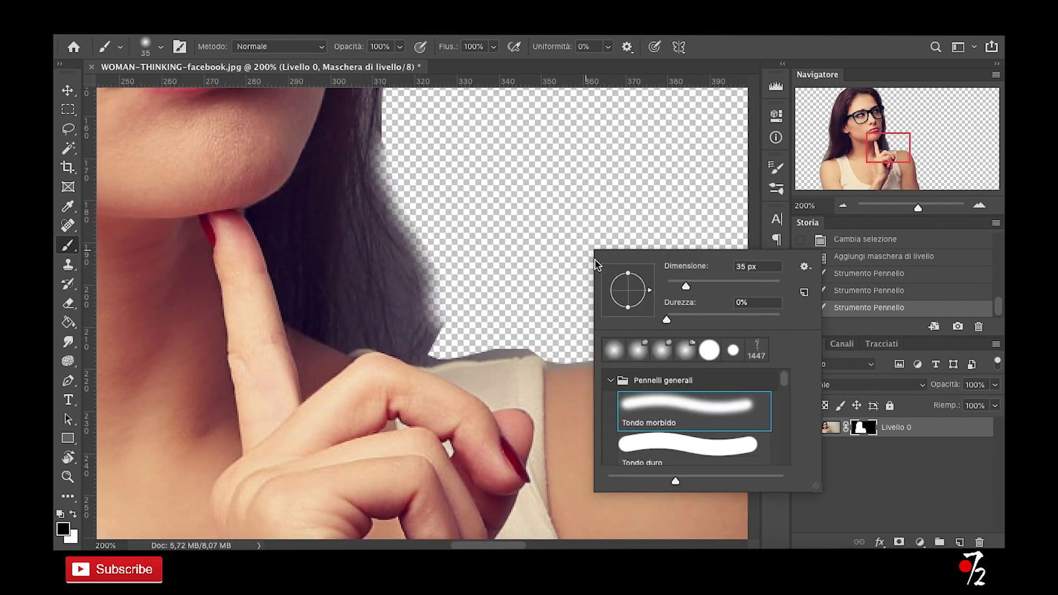
{"action": "left_click", "coordinate": [708, 351]}
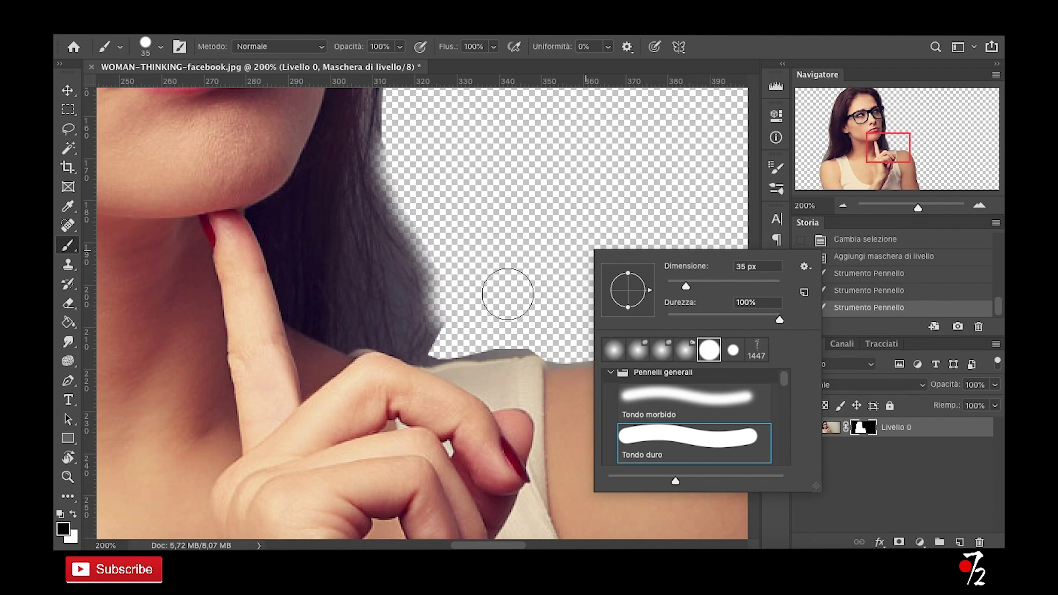
{"action": "left_click_drag", "start_coordinate": [507, 295], "coordinate": [494, 296]}
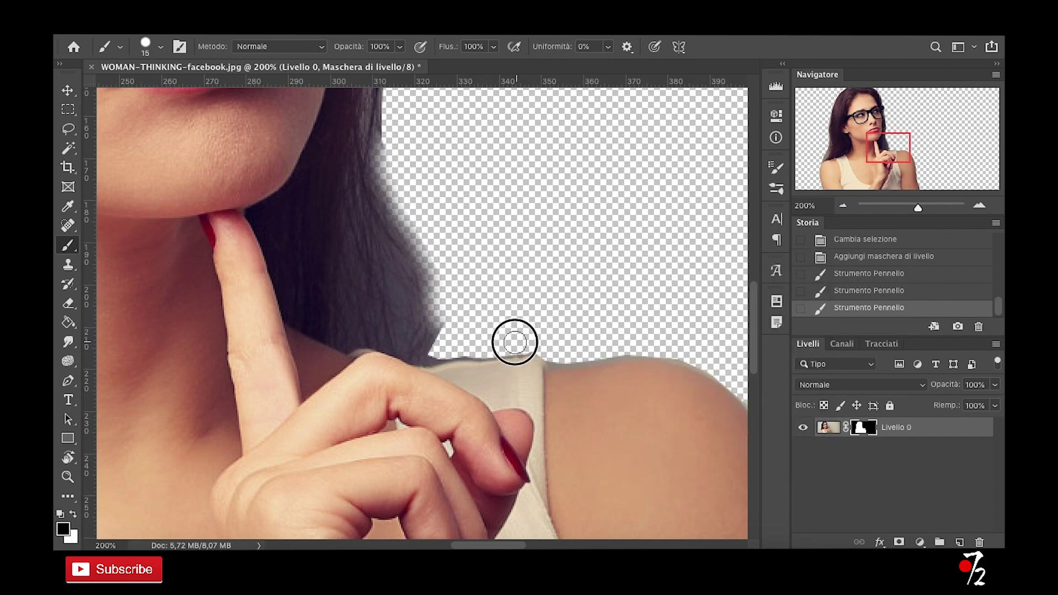
- Paint the mask along the shoulder edge, then revert in History the strokes that notched it
{"action": "left_click", "coordinate": [488, 345]}
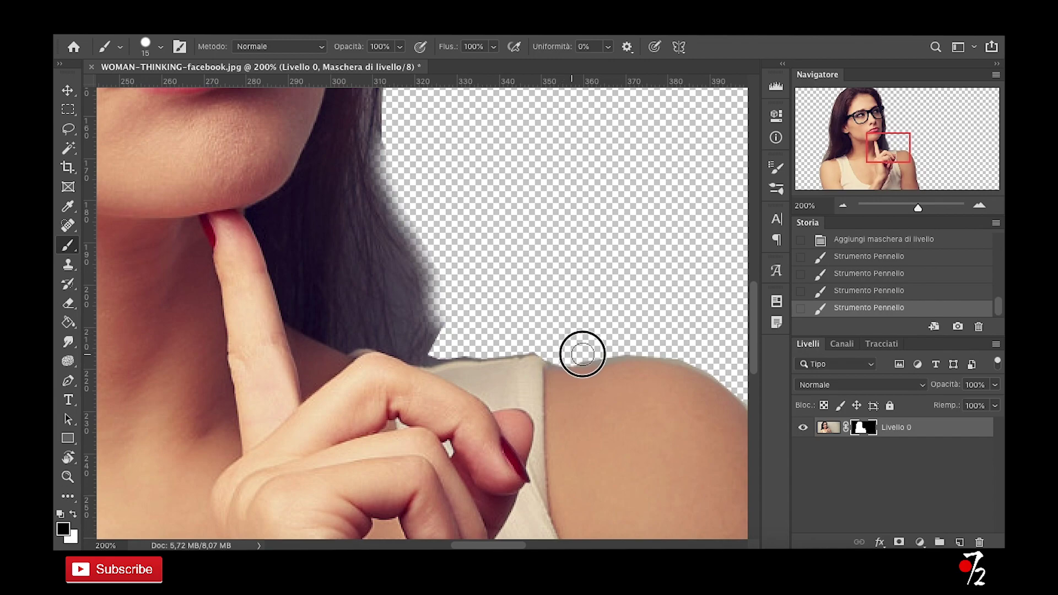
{"action": "left_click_drag", "start_coordinate": [611, 349], "coordinate": [714, 360]}
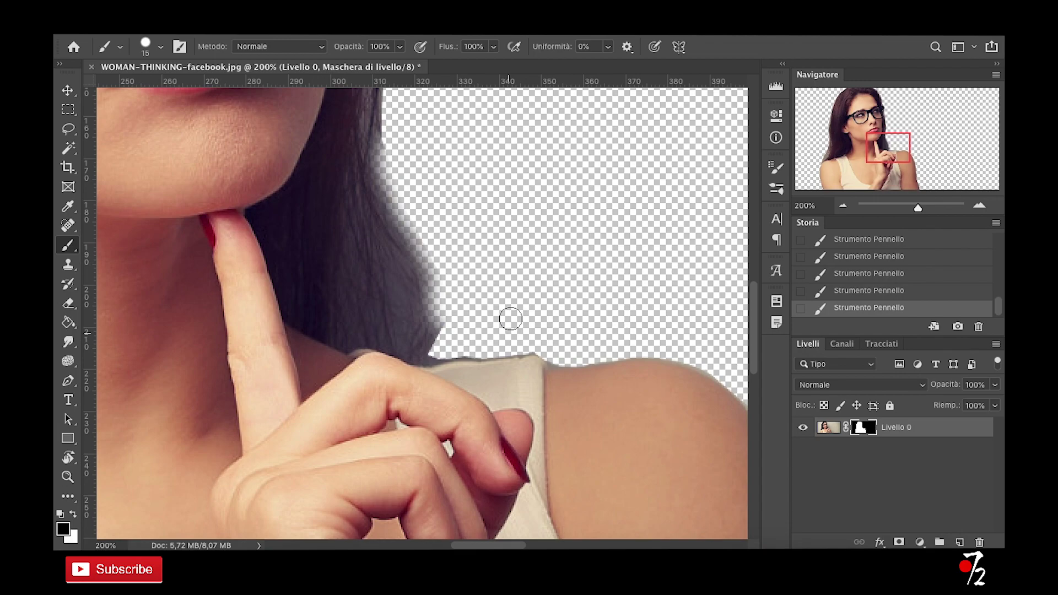
{"action": "mouse_move", "coordinate": [520, 336]}
{"action": "left_mouse_down"}
{"action": "mouse_move", "coordinate": [539, 355]}
{"action": "mouse_move", "coordinate": [584, 362]}
{"action": "mouse_move", "coordinate": [580, 370]}
{"action": "left_mouse_up"}
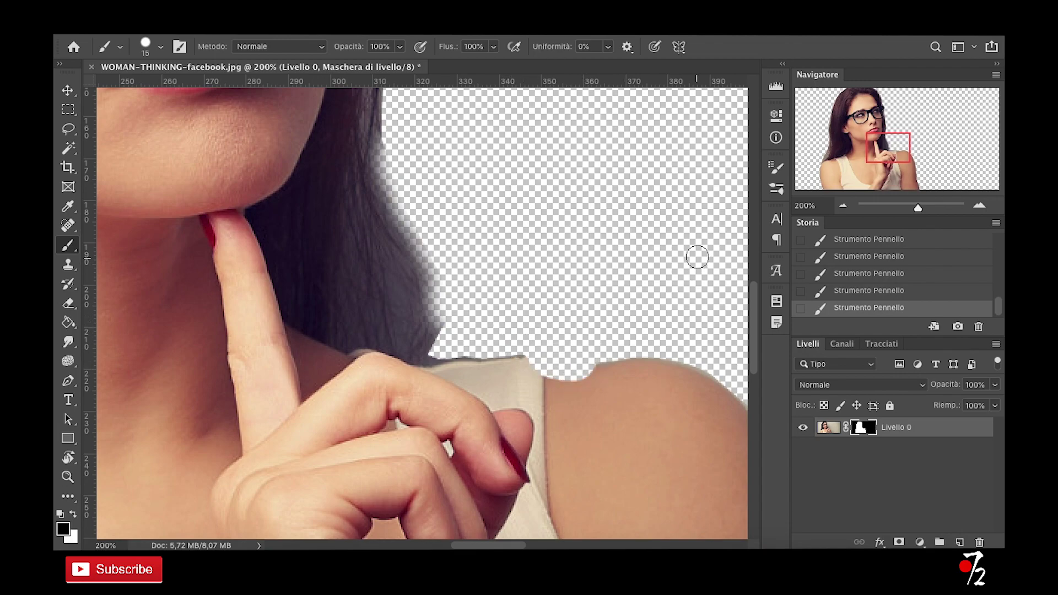
{"action": "left_click", "coordinate": [872, 275]}
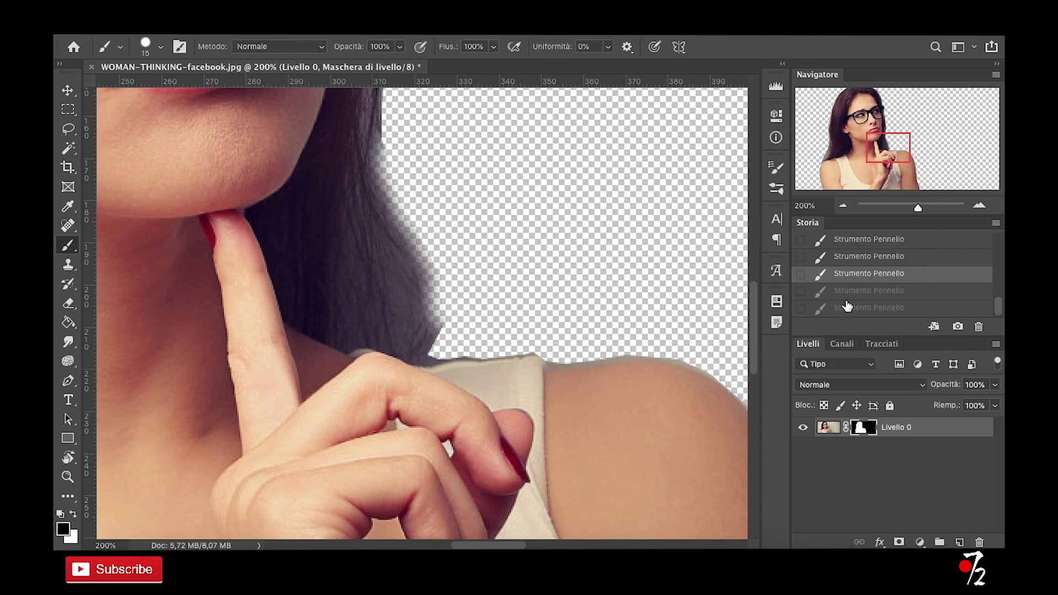
- Restore the shoulder strokes and paint the strap-shoulder notch back in with white
{"action": "left_click", "coordinate": [851, 292]}
{"action": "left_click", "coordinate": [851, 308]}
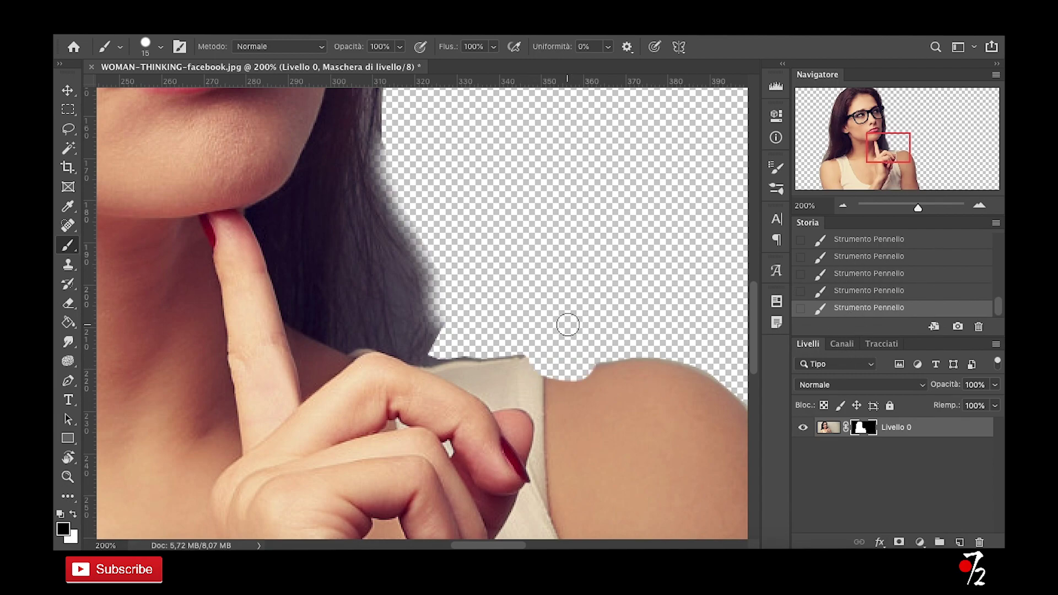
{"action": "left_click", "coordinate": [74, 516]}
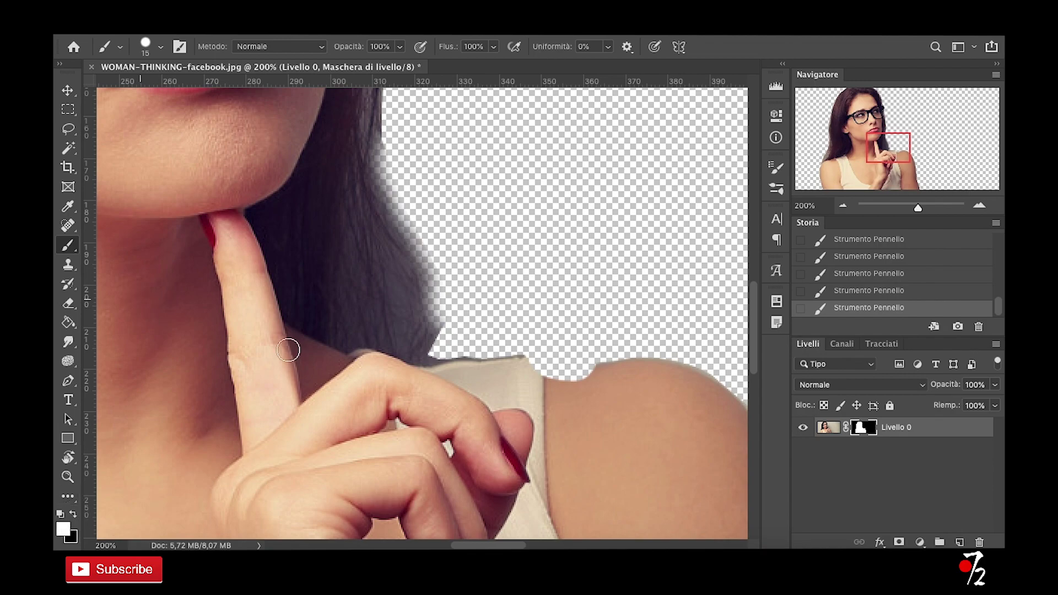
{"action": "mouse_move", "coordinate": [541, 371]}
{"action": "left_mouse_down"}
{"action": "mouse_move", "coordinate": [621, 380]}
{"action": "mouse_move", "coordinate": [479, 381]}
{"action": "left_mouse_up"}
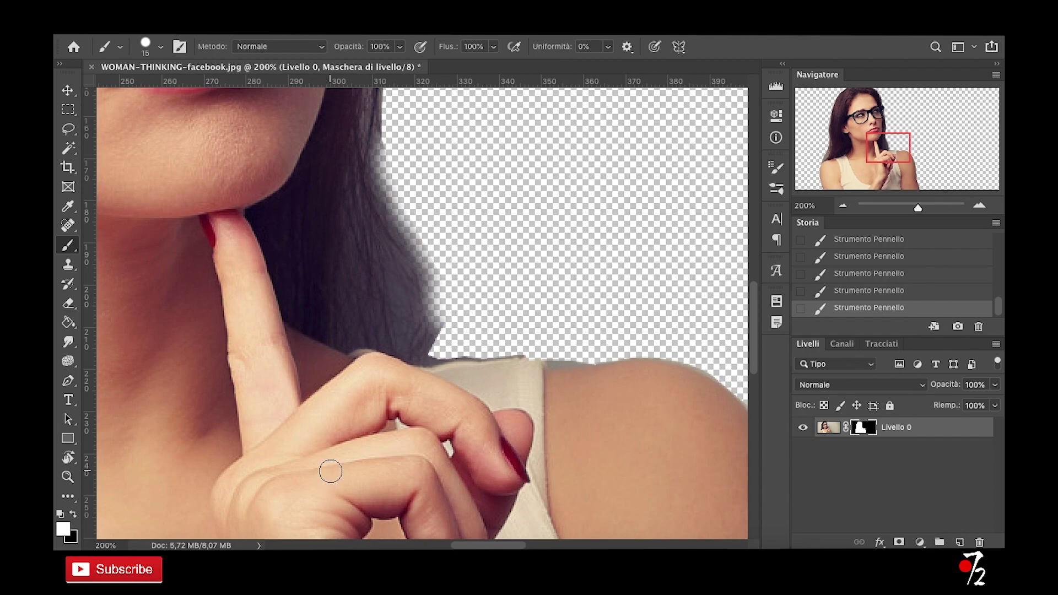
{"action": "scroll", "coordinate": [331, 471], "scroll_direction": "down", "scroll_amount": 3}
{"action": "scroll", "coordinate": [331, 471], "scroll_direction": "right", "scroll_amount": 5}
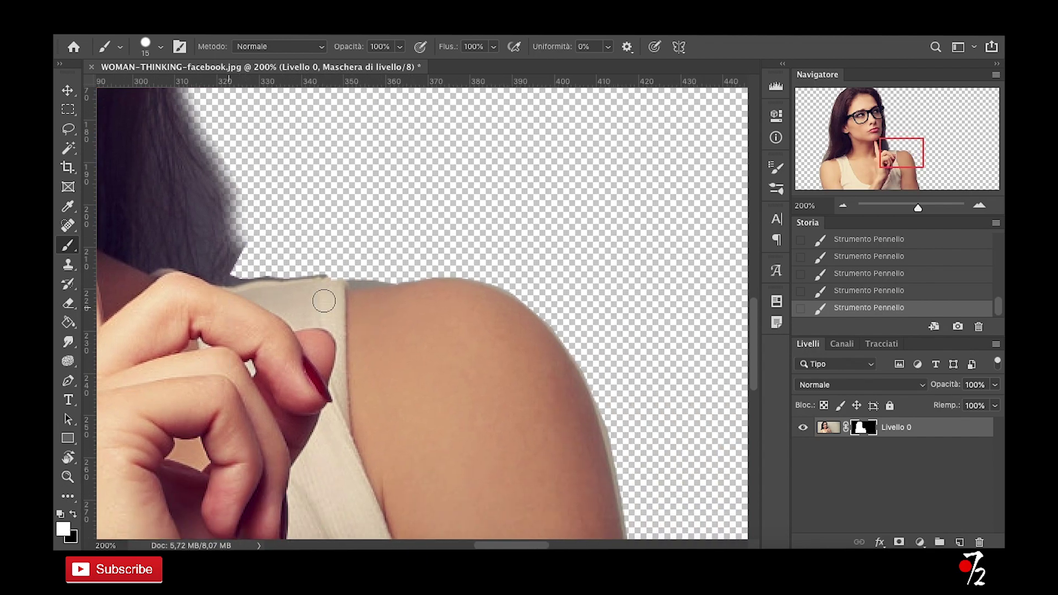
{"action": "mouse_move", "coordinate": [286, 295]}
{"action": "left_mouse_down"}
{"action": "mouse_move", "coordinate": [404, 172]}
{"action": "mouse_move", "coordinate": [481, 170]}
{"action": "mouse_move", "coordinate": [481, 187]}
{"action": "mouse_move", "coordinate": [382, 218]}
{"action": "mouse_move", "coordinate": [455, 158]}
{"action": "mouse_move", "coordinate": [326, 245]}
{"action": "mouse_move", "coordinate": [312, 271]}
{"action": "left_mouse_up"}
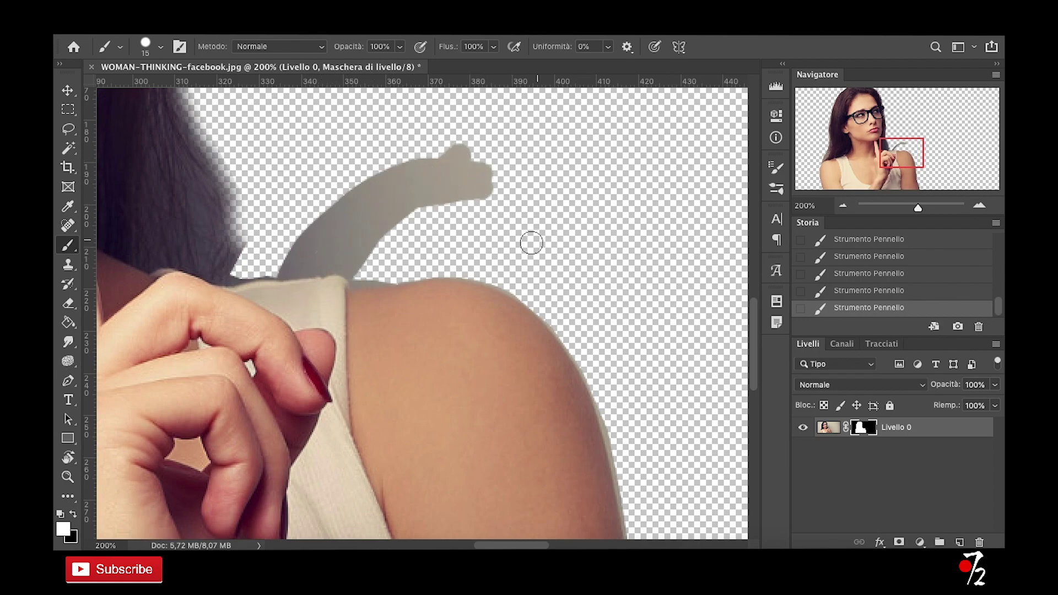
- Paint out the stray grey stroke above the shoulder in black
{"action": "left_click", "coordinate": [73, 513]}
{"action": "left_click_drag", "start_coordinate": [274, 269], "coordinate": [379, 275]}
{"action": "mouse_move", "coordinate": [501, 189]}
{"action": "left_mouse_down"}
{"action": "mouse_move", "coordinate": [453, 199]}
{"action": "mouse_move", "coordinate": [382, 253]}
{"action": "mouse_move", "coordinate": [291, 254]}
{"action": "mouse_move", "coordinate": [424, 160]}
{"action": "mouse_move", "coordinate": [465, 156]}
{"action": "mouse_move", "coordinate": [380, 230]}
{"action": "mouse_move", "coordinate": [425, 196]}
{"action": "mouse_move", "coordinate": [362, 187]}
{"action": "left_mouse_up"}
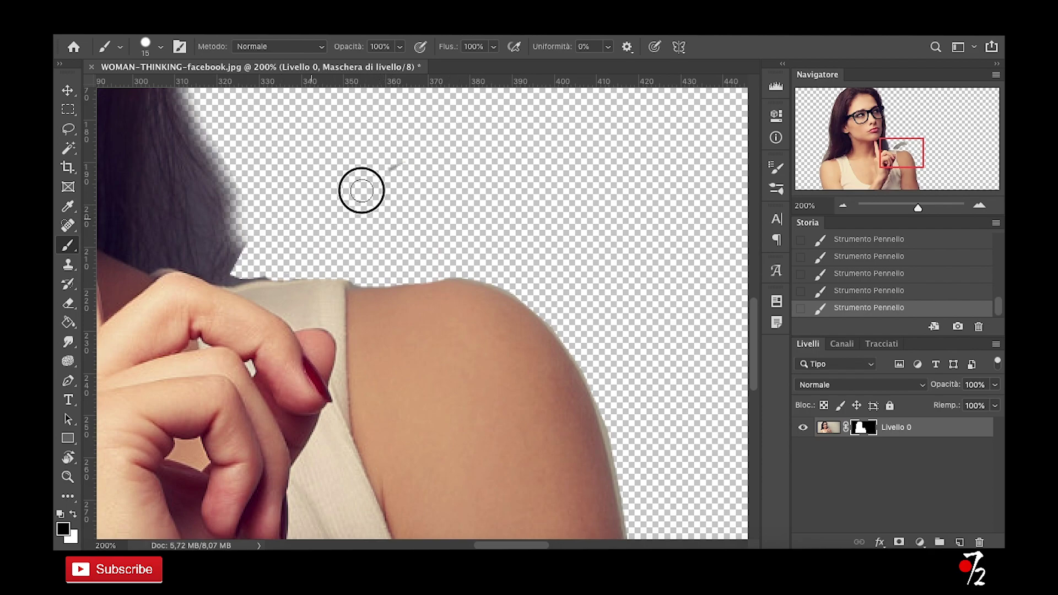
{"action": "scroll", "coordinate": [412, 160], "scroll_direction": "left", "scroll_amount": 15}
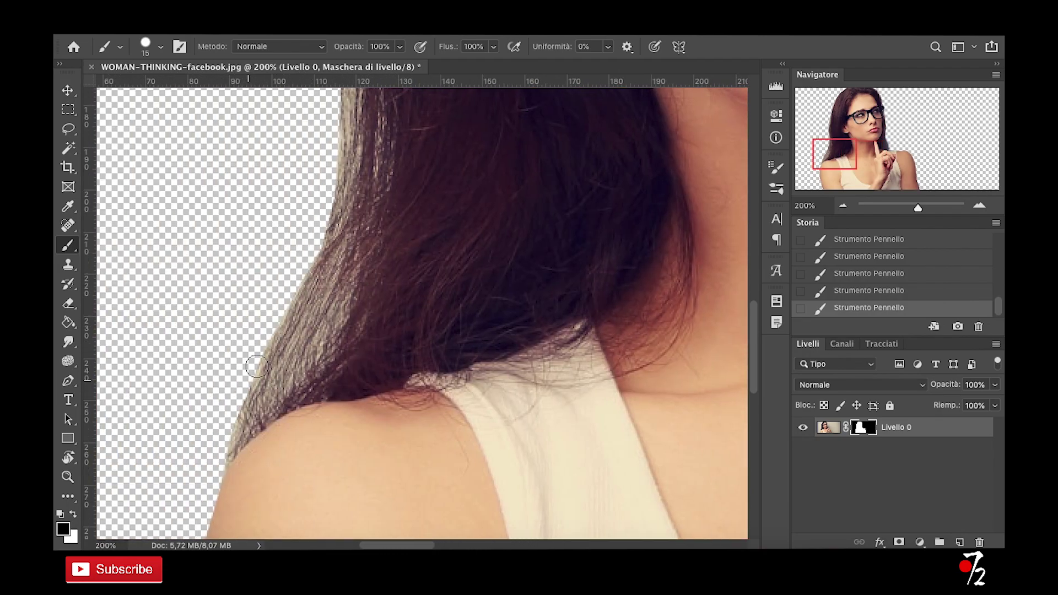
- Paint white along the upper arm's lower and left edges to reveal a light fringe
{"action": "scroll", "coordinate": [254, 369], "scroll_direction": "down", "scroll_amount": 8}
{"action": "mouse_move", "coordinate": [261, 366]}
{"action": "left_mouse_down"}
{"action": "mouse_move", "coordinate": [276, 349]}
{"action": "mouse_move", "coordinate": [294, 440]}
{"action": "mouse_move", "coordinate": [289, 374]}
{"action": "left_mouse_up"}
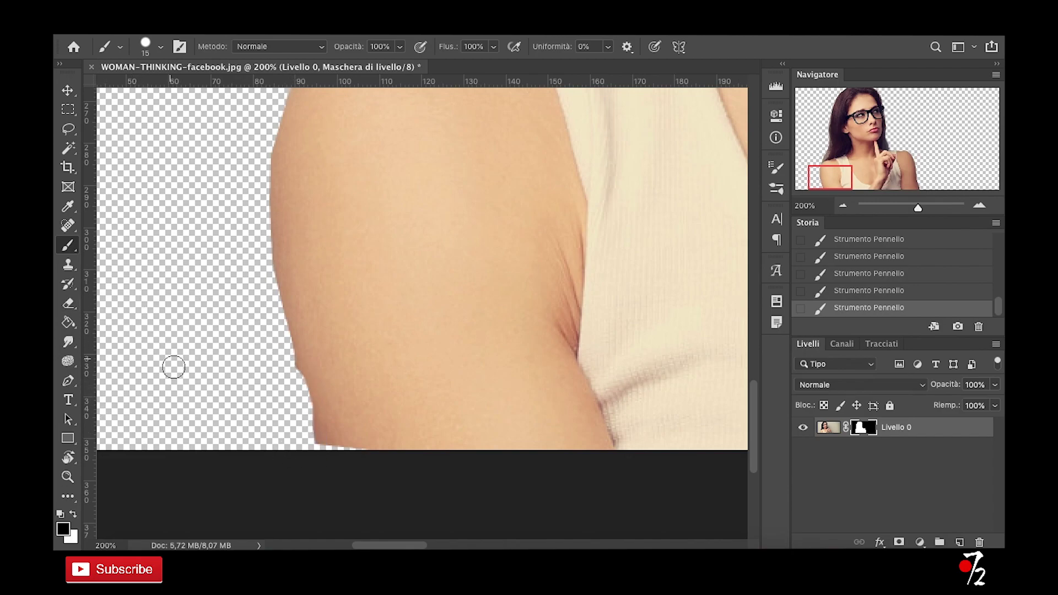
{"action": "key", "text": "x"}
{"action": "mouse_move", "coordinate": [309, 370]}
{"action": "left_mouse_down"}
{"action": "mouse_move", "coordinate": [314, 439]}
{"action": "mouse_move", "coordinate": [380, 444]}
{"action": "mouse_move", "coordinate": [331, 435]}
{"action": "mouse_move", "coordinate": [308, 406]}
{"action": "left_mouse_up"}
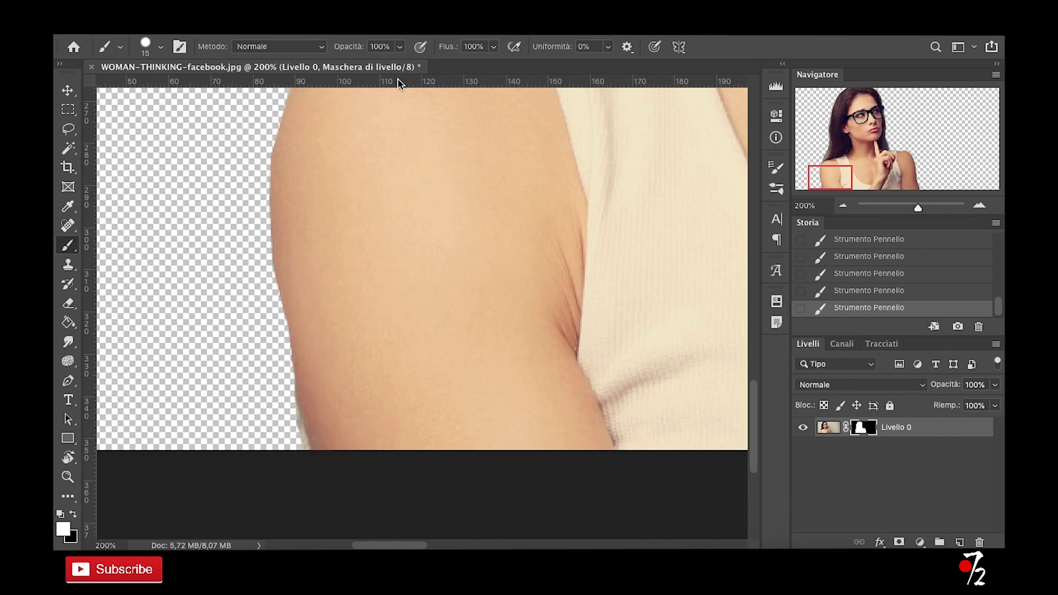
{"action": "mouse_move", "coordinate": [311, 415]}
{"action": "left_mouse_down"}
{"action": "mouse_move", "coordinate": [286, 307]}
{"action": "mouse_move", "coordinate": [283, 224]}
{"action": "mouse_move", "coordinate": [279, 378]}
{"action": "mouse_move", "coordinate": [308, 453]}
{"action": "left_mouse_up"}
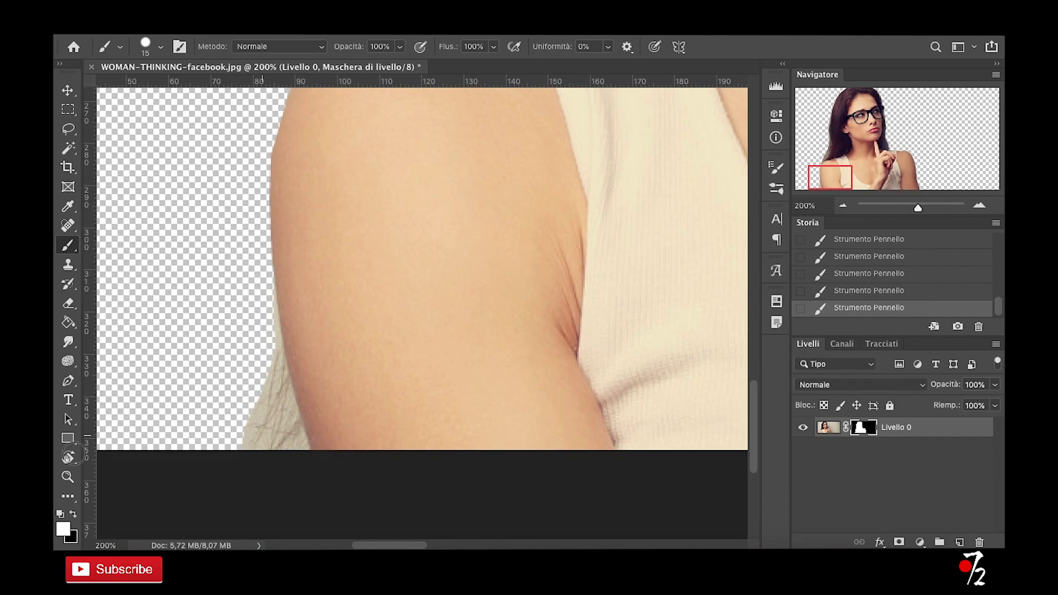
- Choose the Soft Round brush preset and set its size to 176 px
{"action": "right_click", "coordinate": [308, 270]}
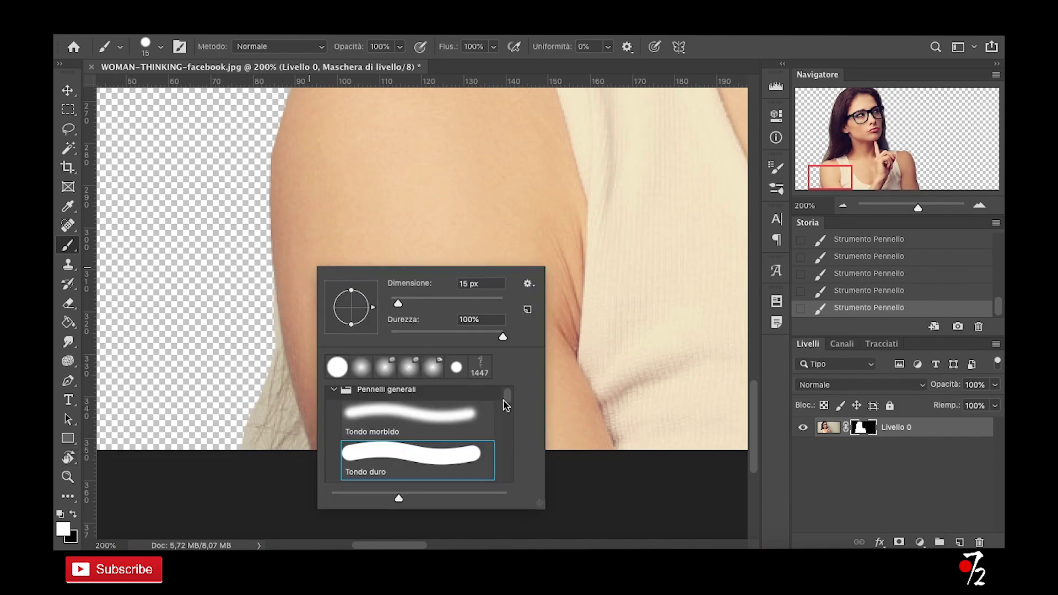
{"action": "left_click", "coordinate": [479, 367]}
{"action": "scroll", "coordinate": [441, 436], "scroll_direction": "down", "scroll_amount": 5}
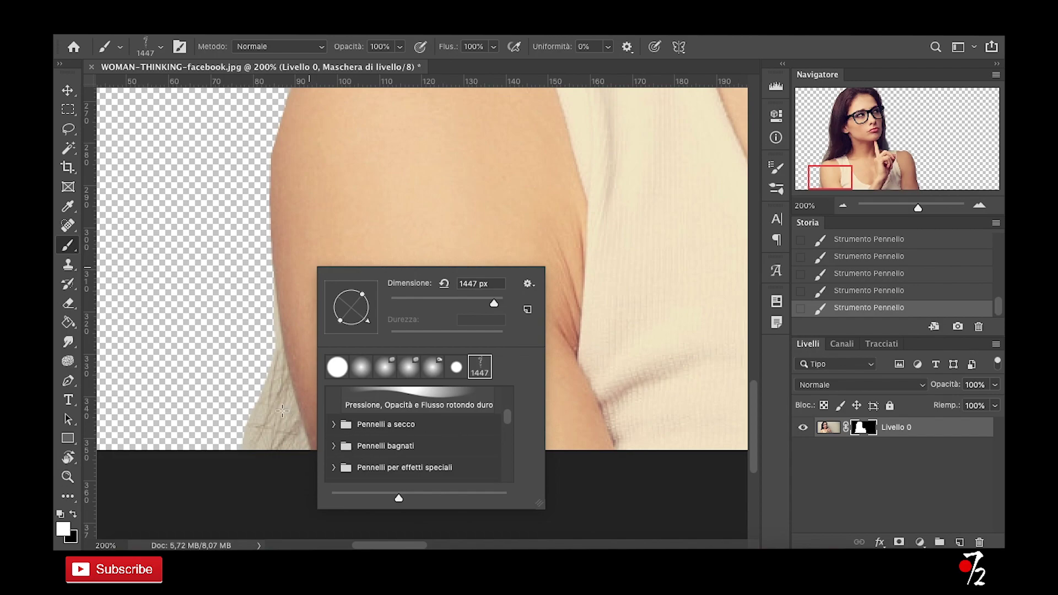
{"action": "left_click_drag", "start_coordinate": [494, 303], "coordinate": [468, 303]}
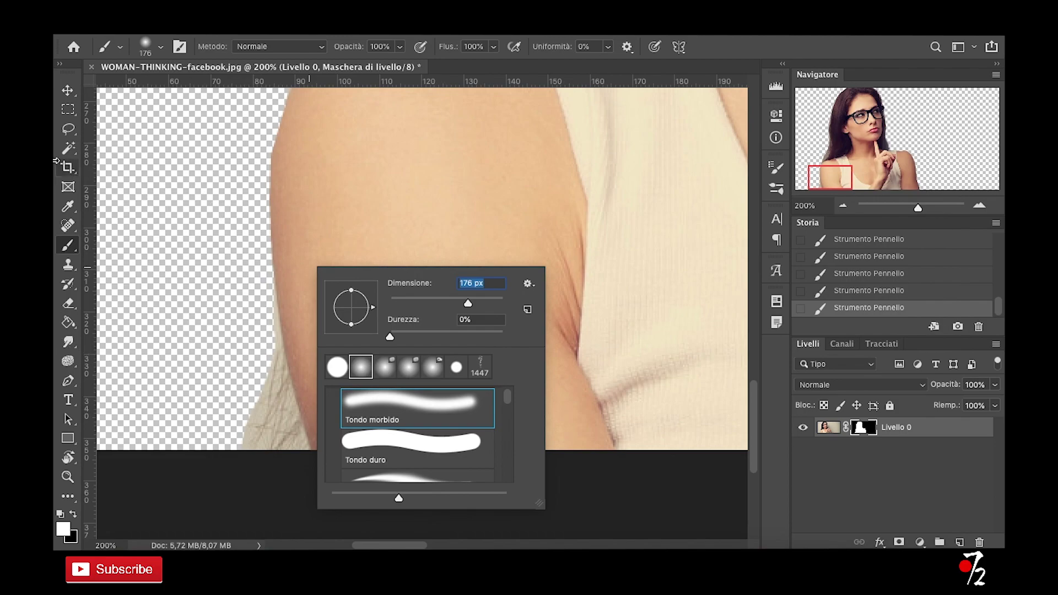
{"action": "left_click", "coordinate": [67, 91]}
- Zoom out in the Navigator to 33.33% and make black the foreground colour
{"action": "left_click", "coordinate": [841, 206]}
{"action": "left_click", "coordinate": [842, 206]}
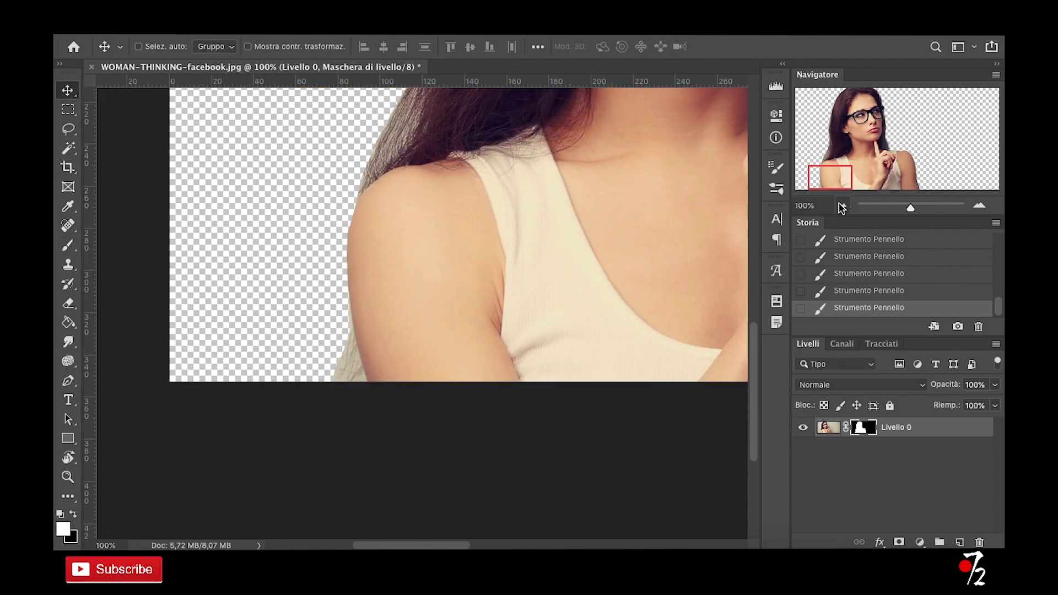
{"action": "left_click", "coordinate": [841, 206]}
{"action": "left_click", "coordinate": [841, 205]}
{"action": "left_click", "coordinate": [842, 205]}
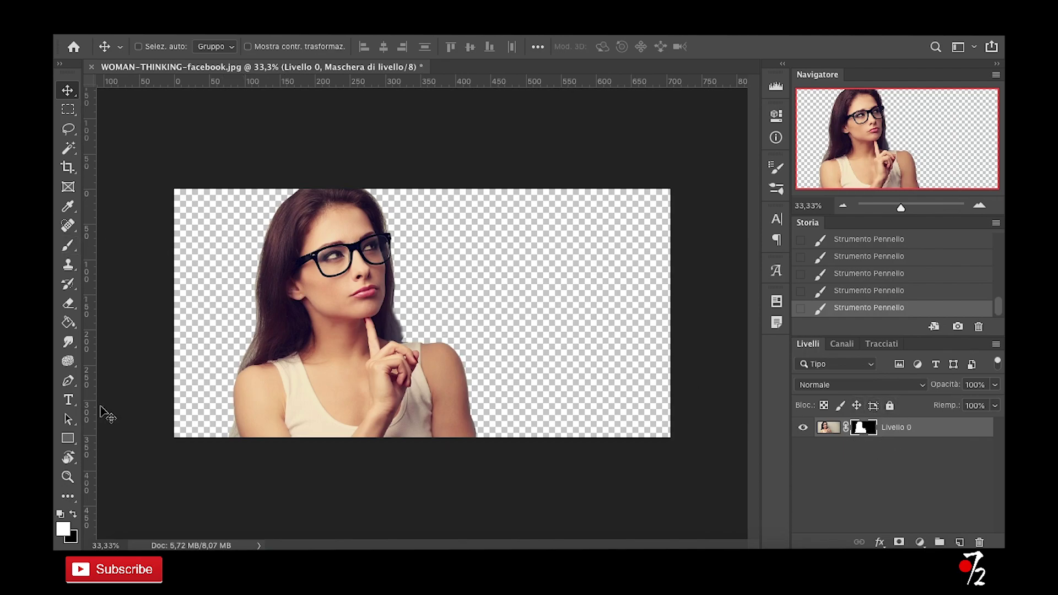
{"action": "left_click", "coordinate": [74, 513]}
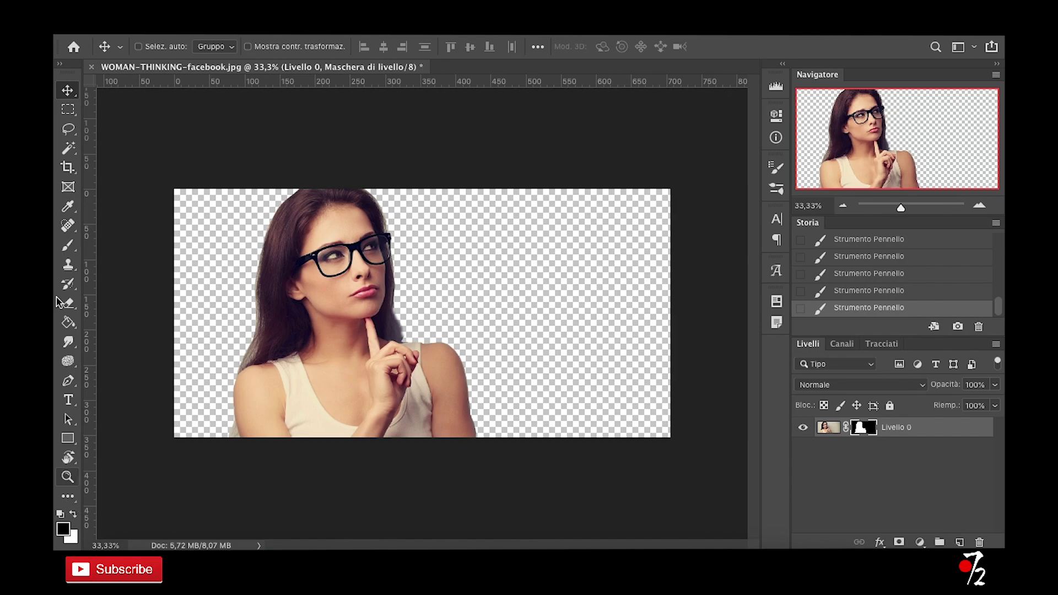
{"action": "left_click", "coordinate": [68, 245]}
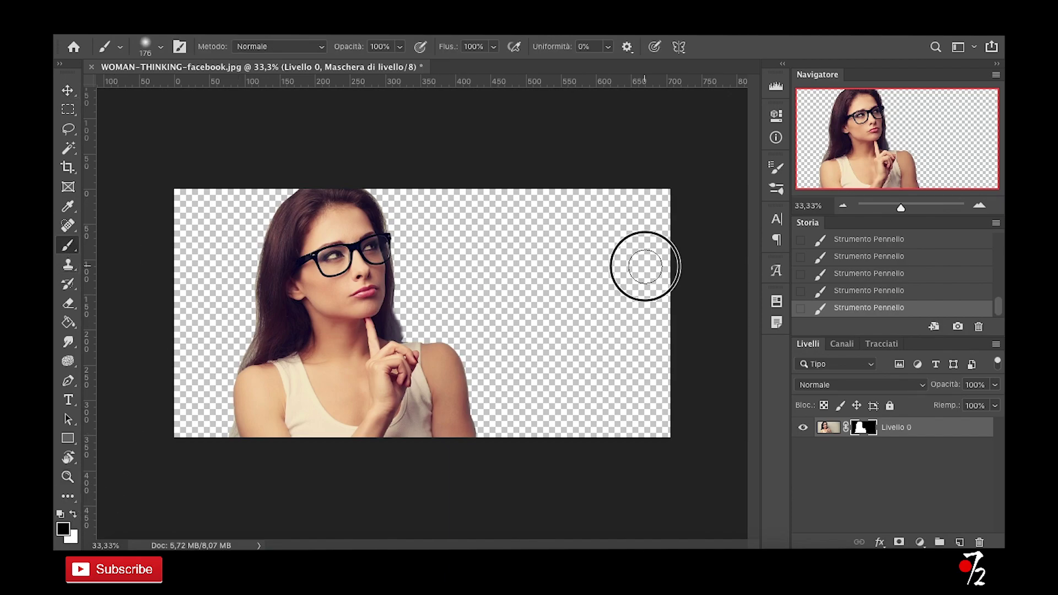
{"action": "left_click_drag", "start_coordinate": [358, 300], "coordinate": [289, 320]}
{"action": "left_click", "coordinate": [75, 513]}
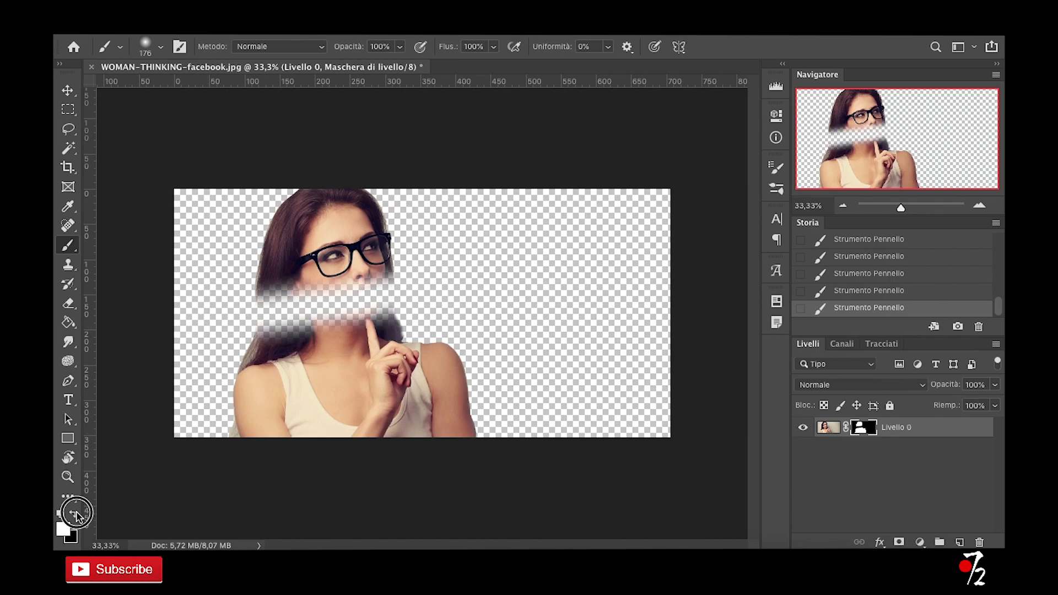
{"action": "mouse_move", "coordinate": [220, 327]}
{"action": "left_mouse_down"}
{"action": "mouse_move", "coordinate": [248, 306]}
{"action": "mouse_move", "coordinate": [389, 278]}
{"action": "mouse_move", "coordinate": [288, 331]}
{"action": "mouse_move", "coordinate": [377, 336]}
{"action": "mouse_move", "coordinate": [372, 362]}
{"action": "left_mouse_up"}
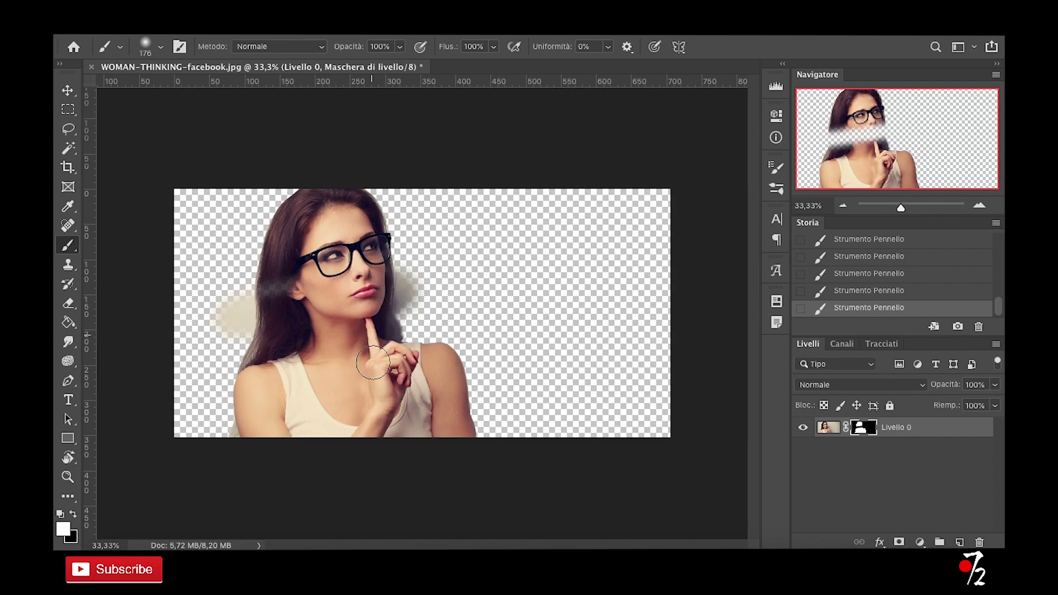
{"action": "key", "text": "ctrl+z"}
{"action": "key", "text": "ctrl+z"}
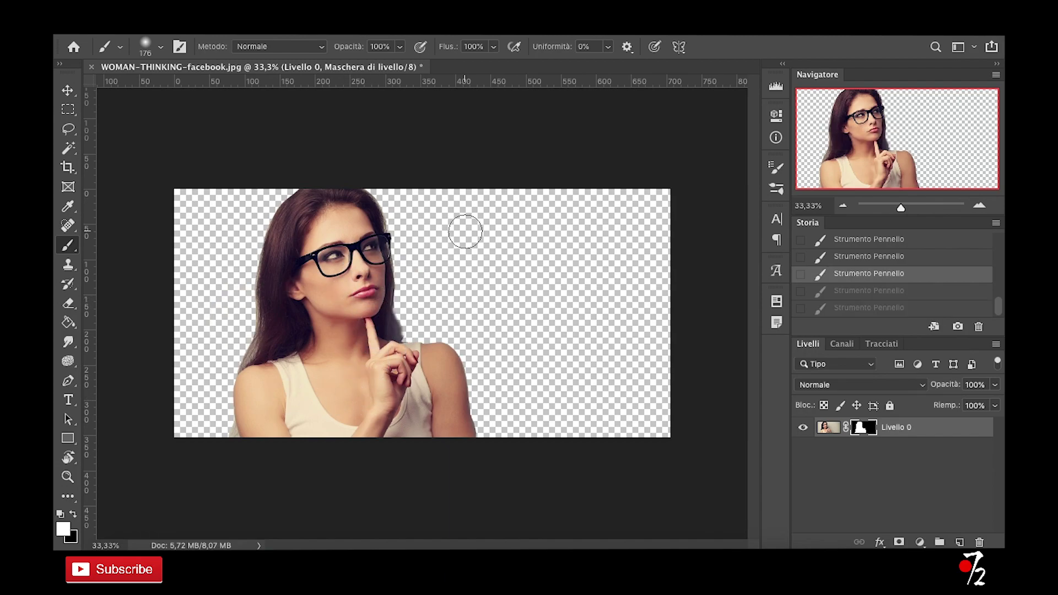
{"action": "left_click", "coordinate": [980, 206]}
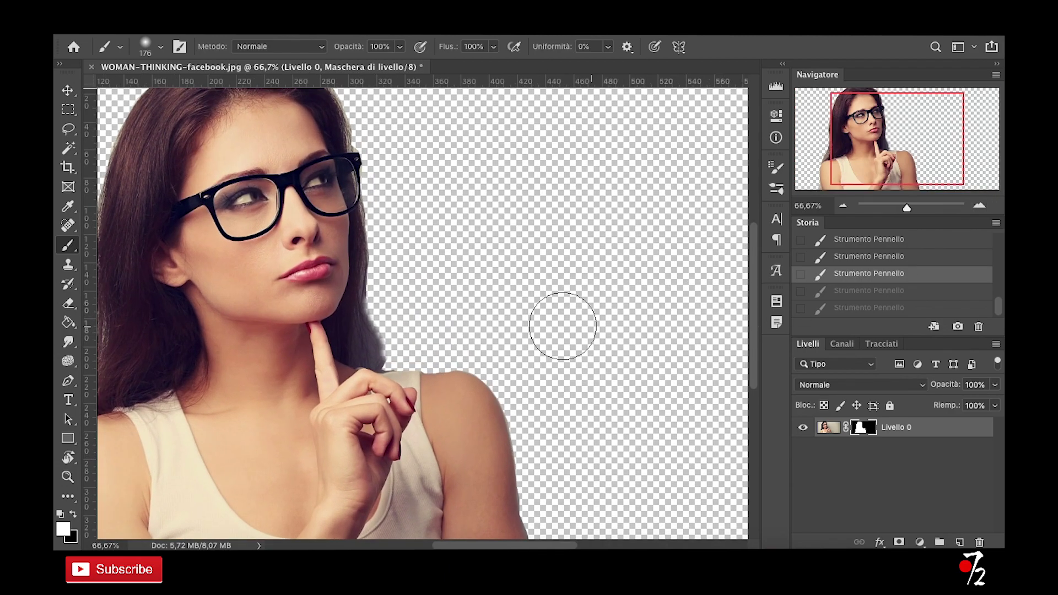
{"action": "scroll", "coordinate": [556, 323], "scroll_direction": "down", "scroll_amount": 5}
{"action": "scroll", "coordinate": [556, 323], "scroll_direction": "left", "scroll_amount": 5}
{"action": "scroll", "coordinate": [547, 325], "scroll_direction": "up", "scroll_amount": 5}
{"action": "scroll", "coordinate": [548, 325], "scroll_direction": "right", "scroll_amount": 1}
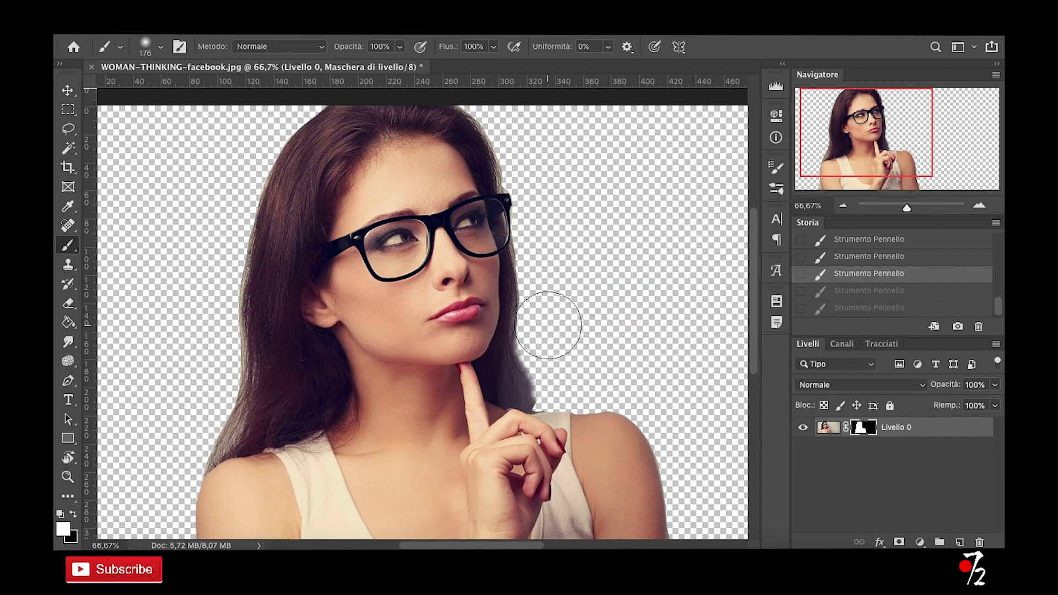
{"action": "left_click", "coordinate": [842, 207]}
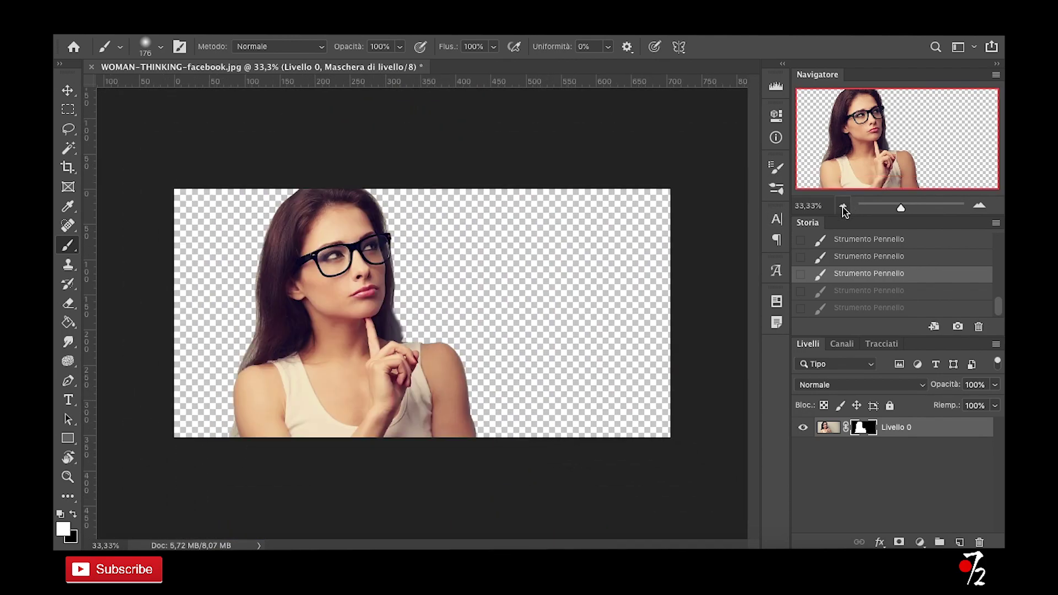